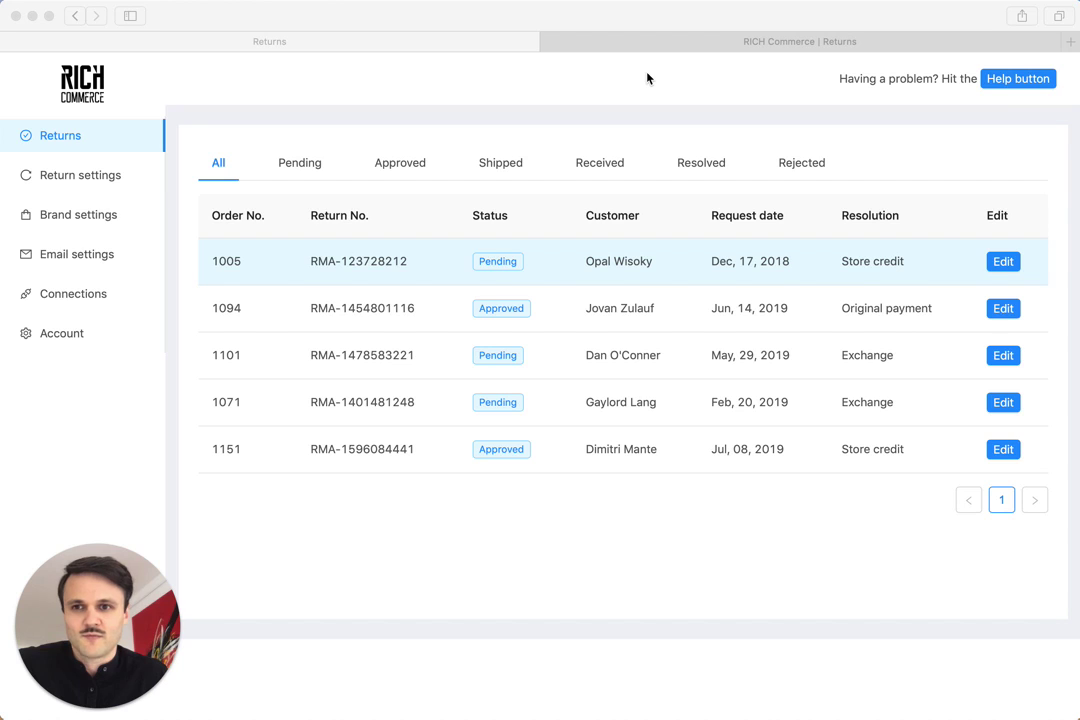
- Filter the returns list to Pending, then Approved, then back to All returns
{"action": "left_click", "coordinate": [585, 109]}
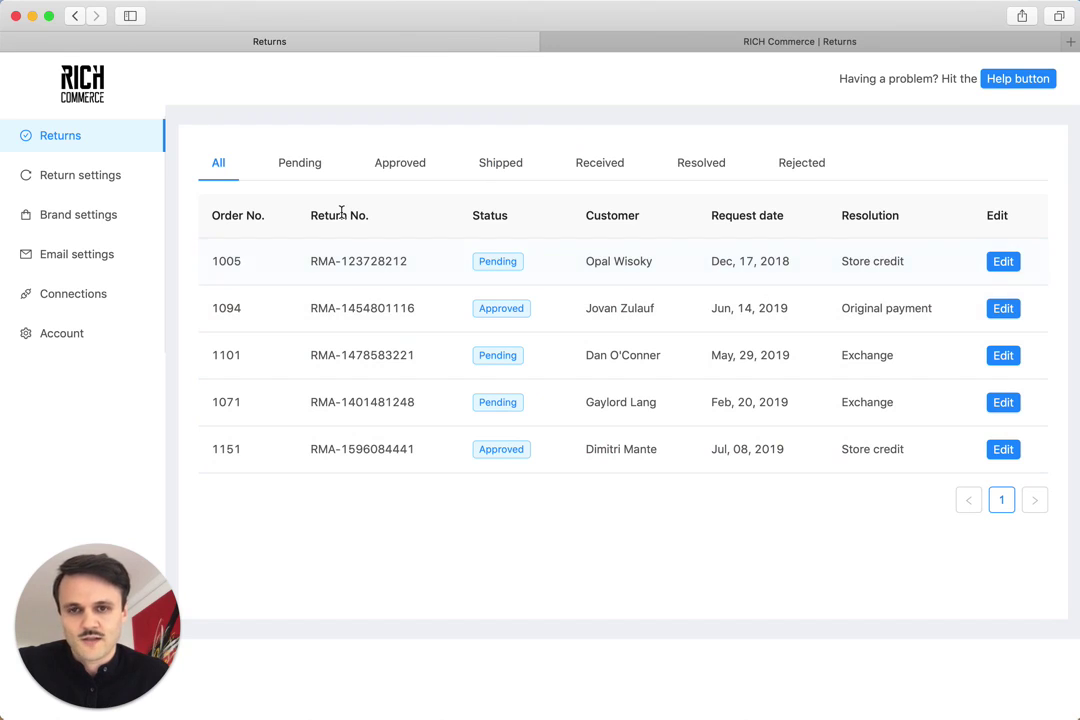
{"action": "left_click", "coordinate": [298, 172]}
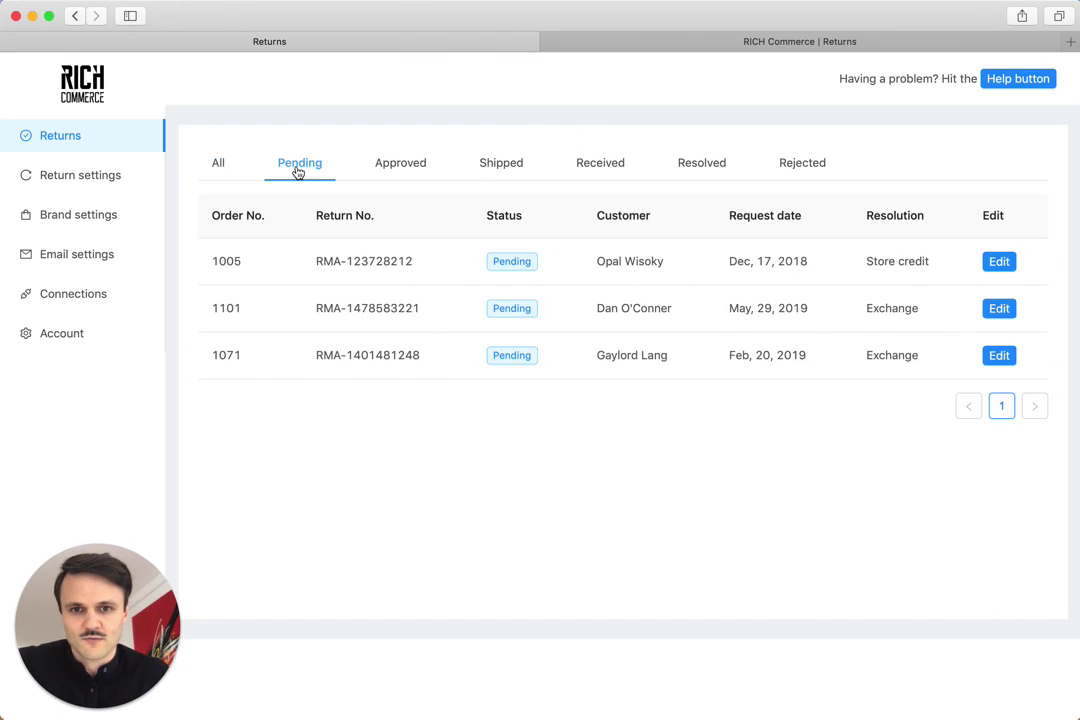
{"action": "left_click", "coordinate": [388, 171]}
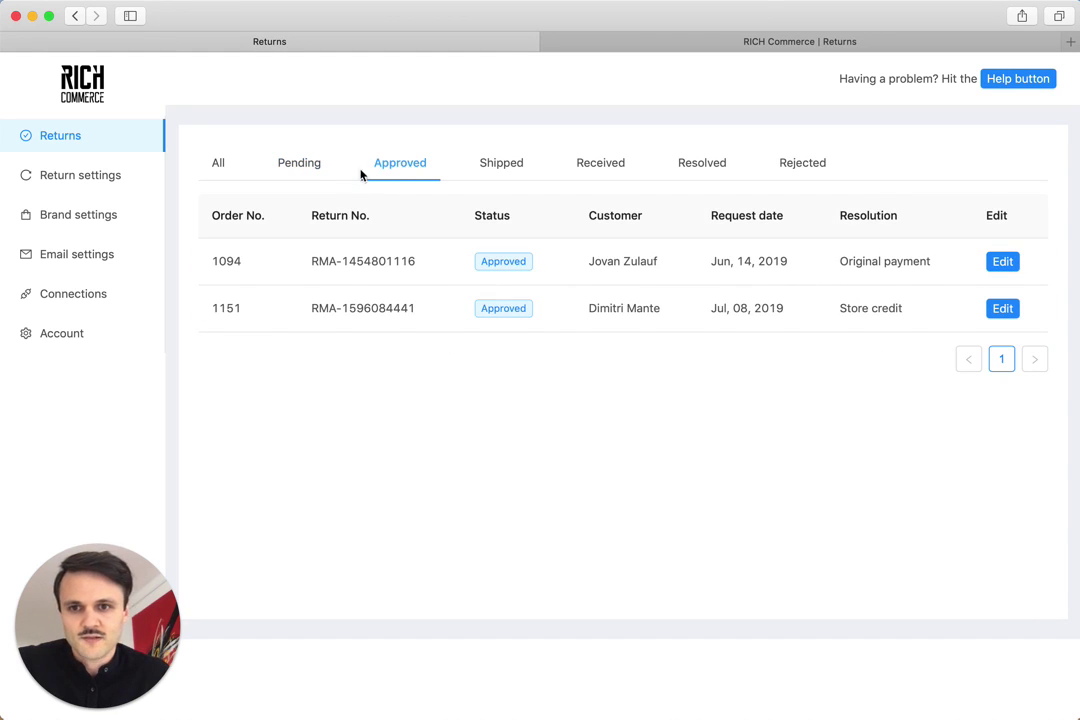
{"action": "left_click", "coordinate": [220, 164]}
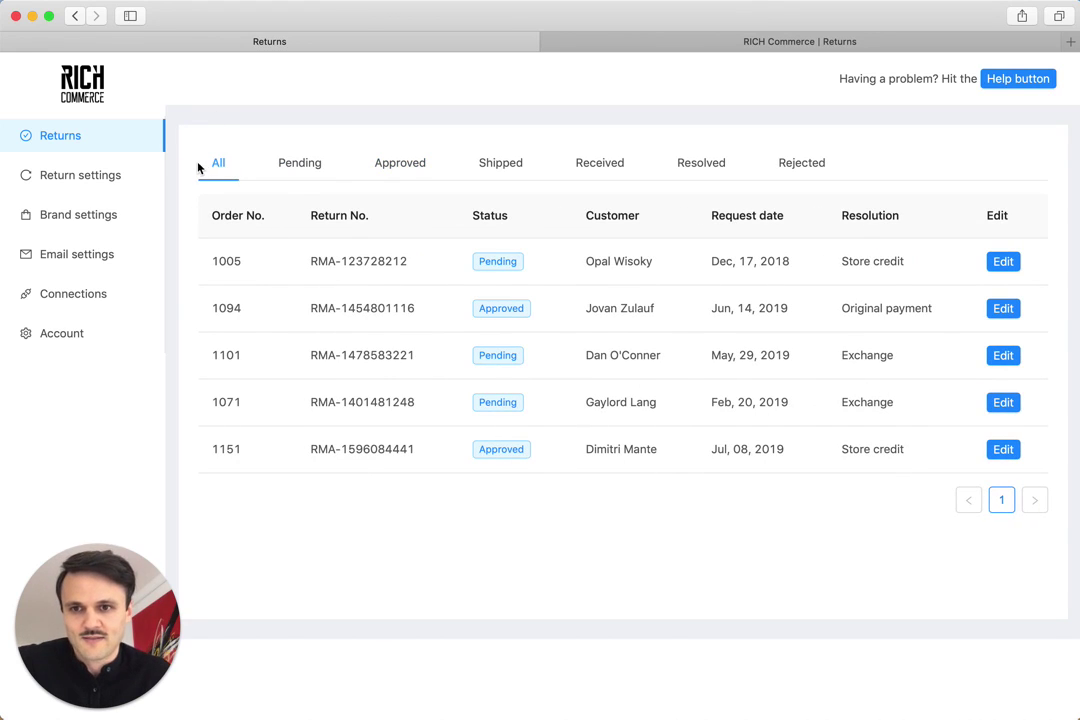
{"action": "left_click", "coordinate": [115, 178]}
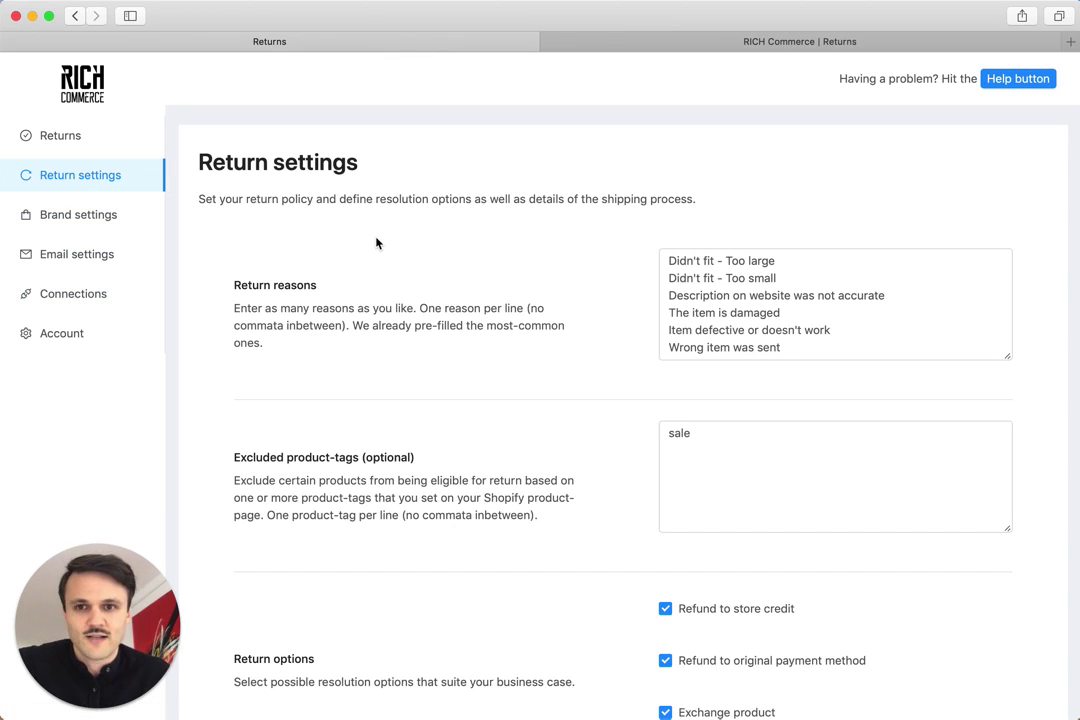
{"action": "scroll", "coordinate": [376, 243], "scroll_direction": "down", "scroll_amount": 3}
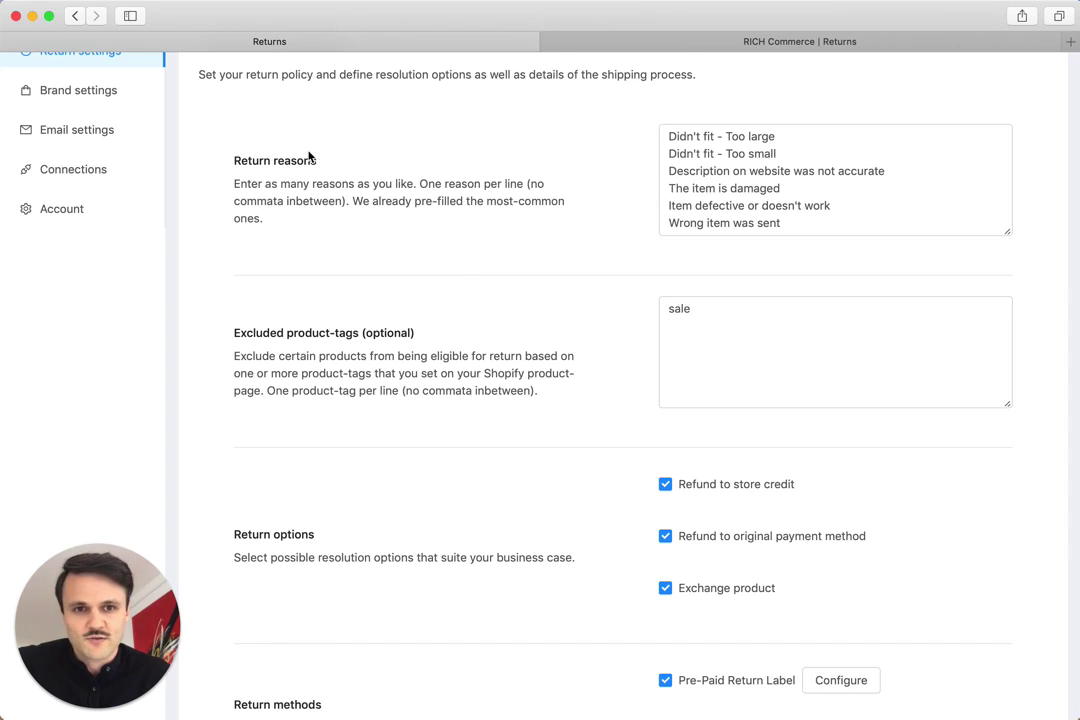
{"action": "left_click", "coordinate": [692, 147]}
{"action": "scroll", "coordinate": [720, 150], "scroll_direction": "down", "scroll_amount": 3}
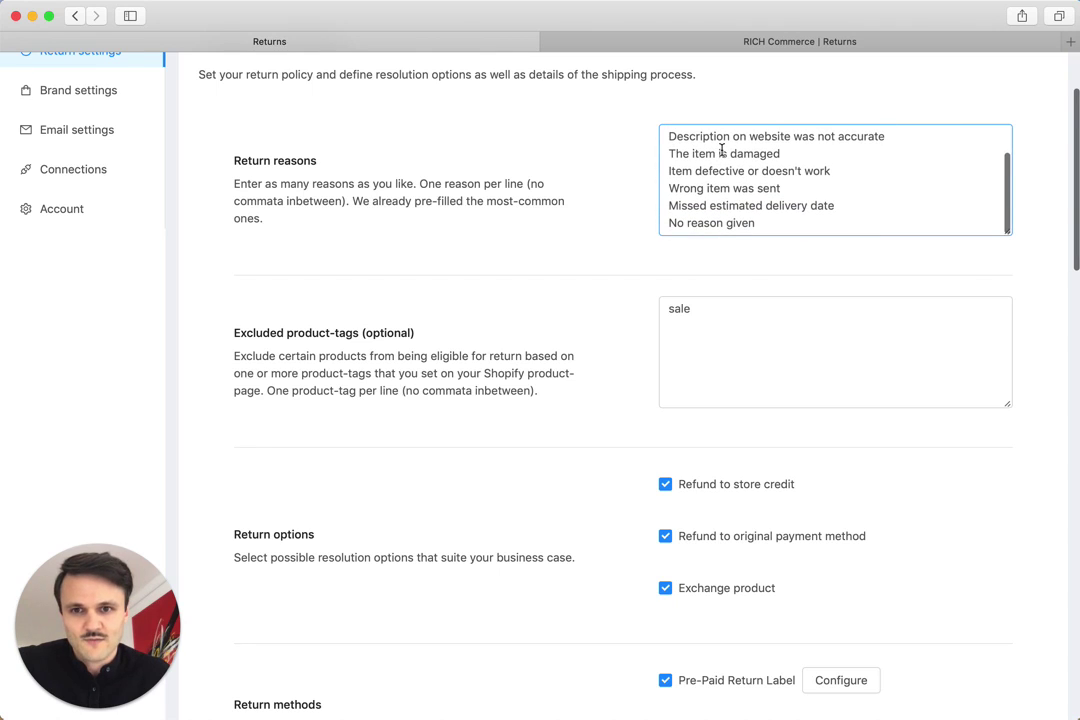
{"action": "scroll", "coordinate": [721, 149], "scroll_direction": "up", "scroll_amount": 3}
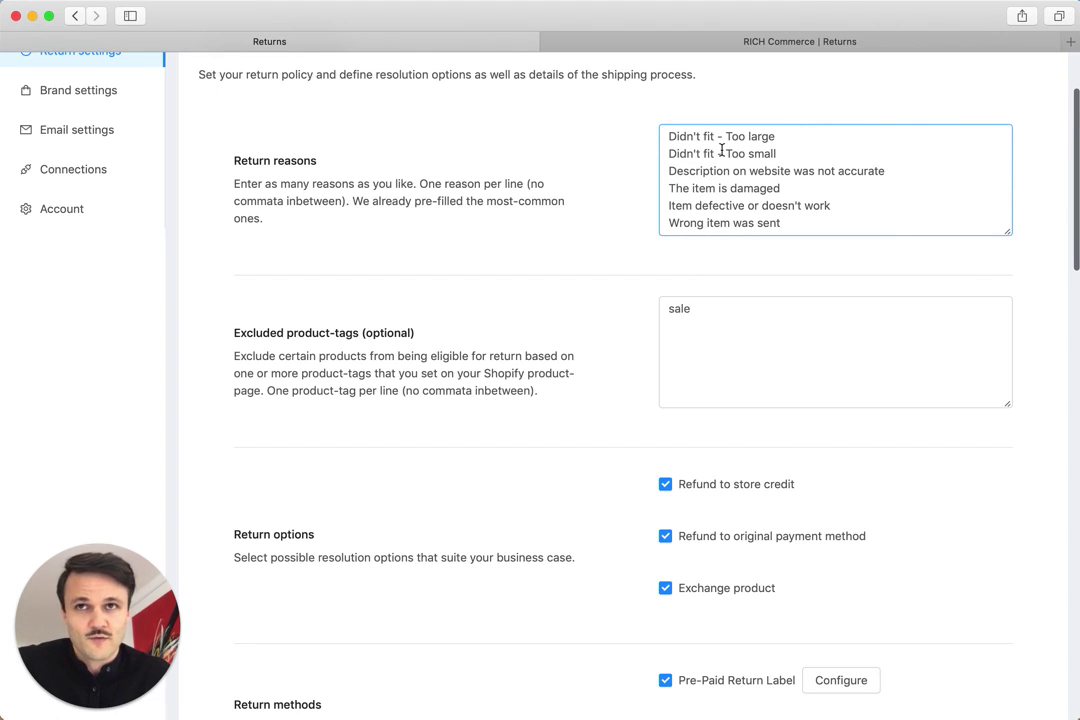
{"action": "left_click", "coordinate": [632, 197]}
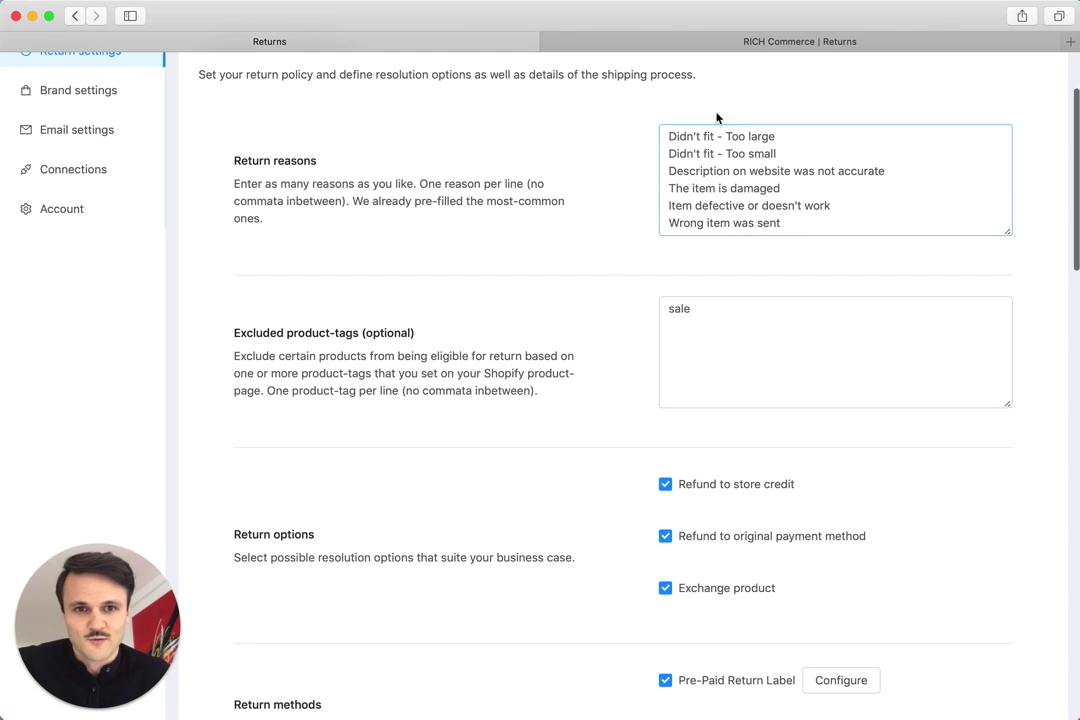
{"action": "left_click", "coordinate": [697, 137]}
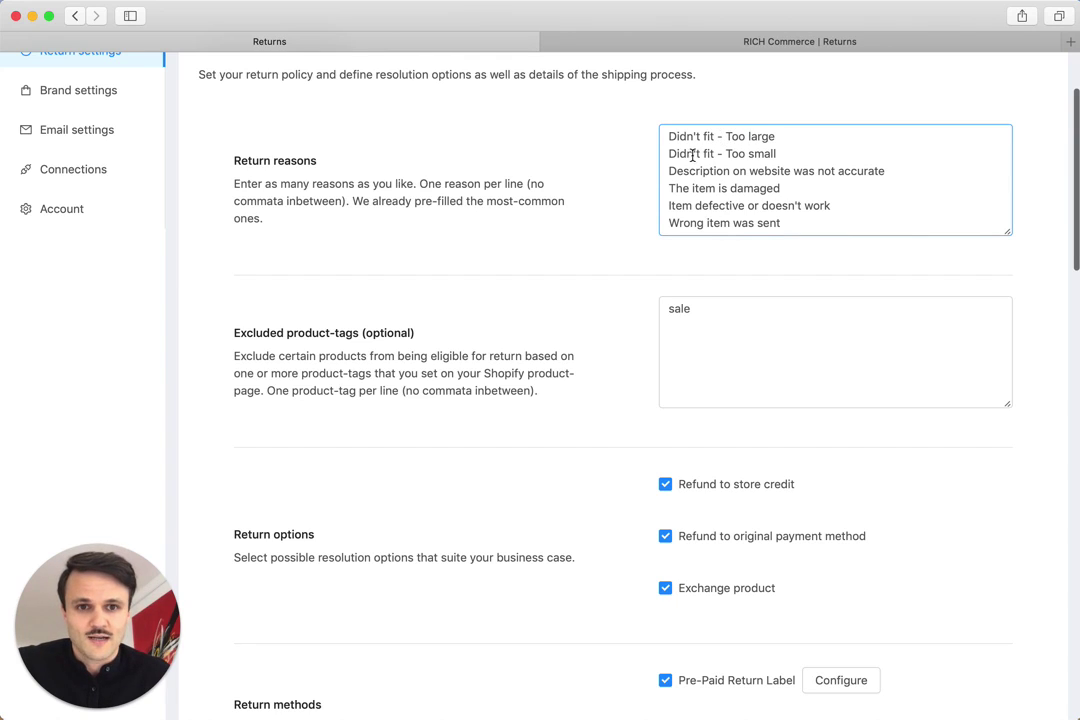
{"action": "scroll", "coordinate": [748, 154], "scroll_direction": "down", "scroll_amount": 2}
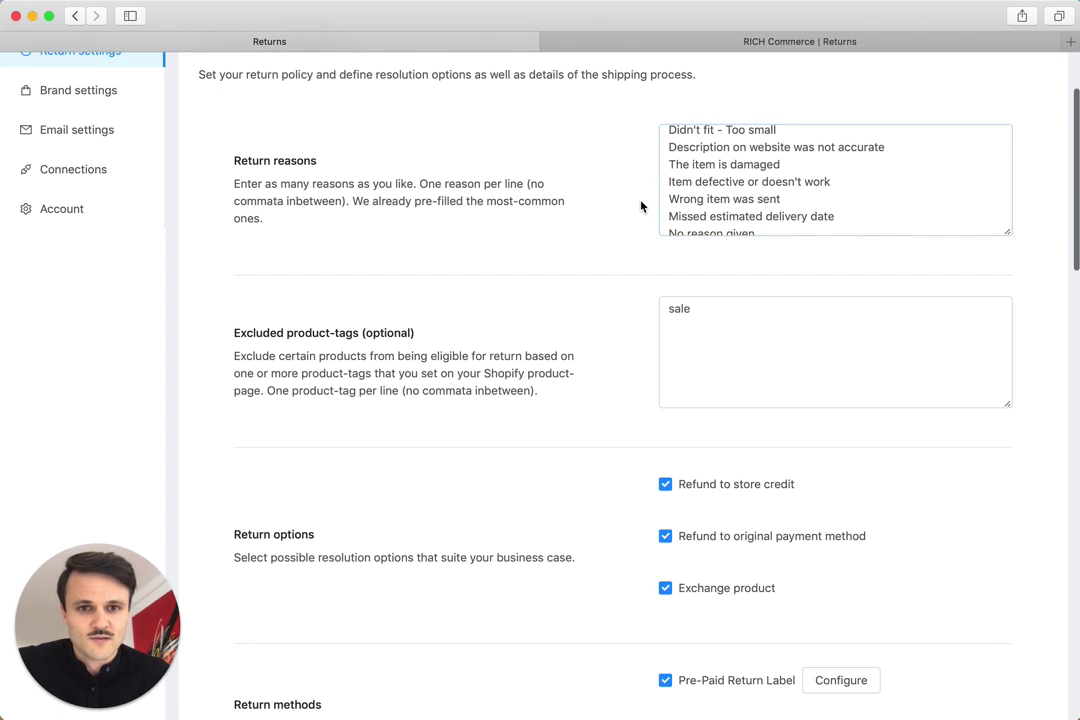
{"action": "scroll", "coordinate": [707, 170], "scroll_direction": "up", "scroll_amount": 2}
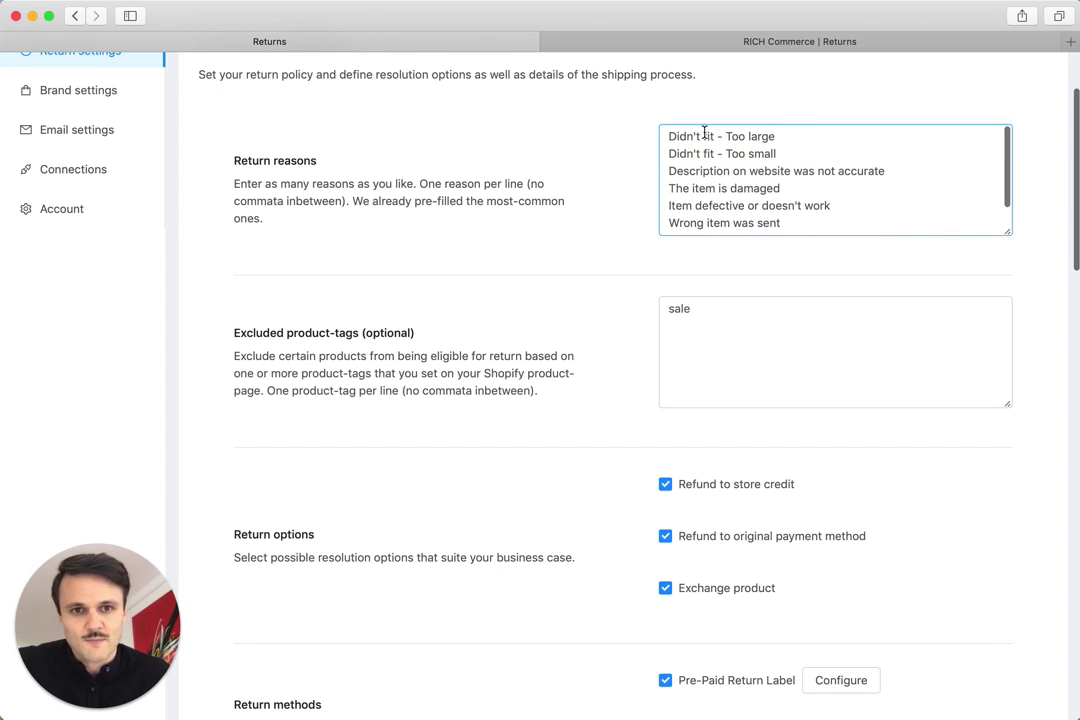
{"action": "scroll", "coordinate": [711, 172], "scroll_direction": "down", "scroll_amount": 3}
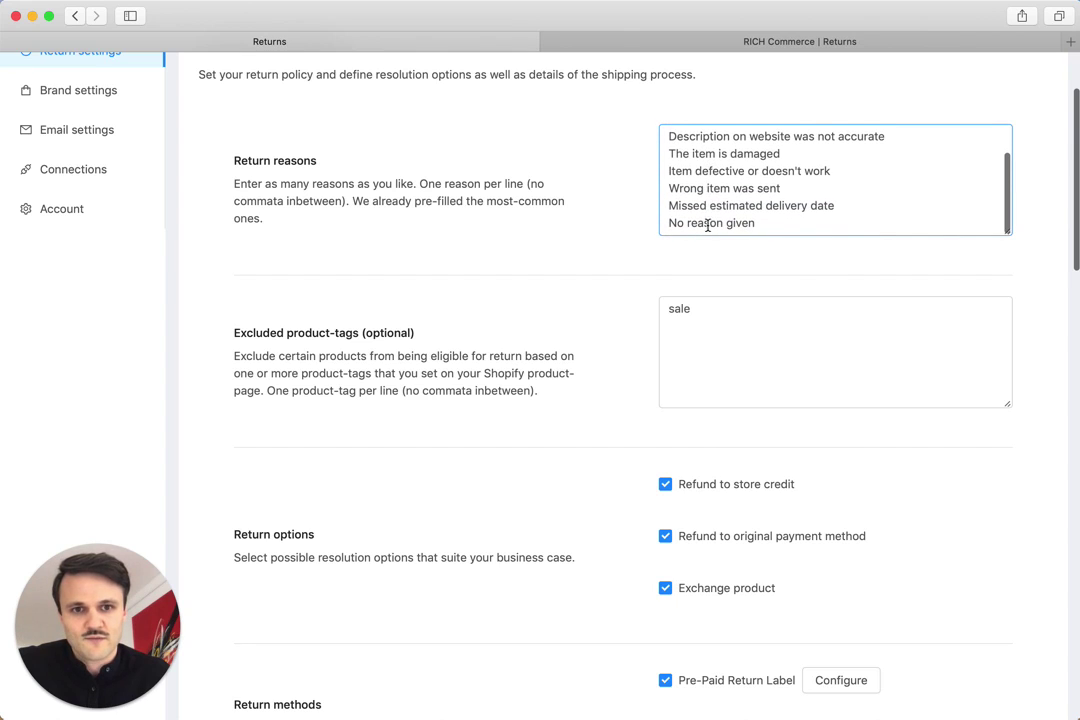
{"action": "scroll", "coordinate": [636, 178], "scroll_direction": "up", "scroll_amount": 1}
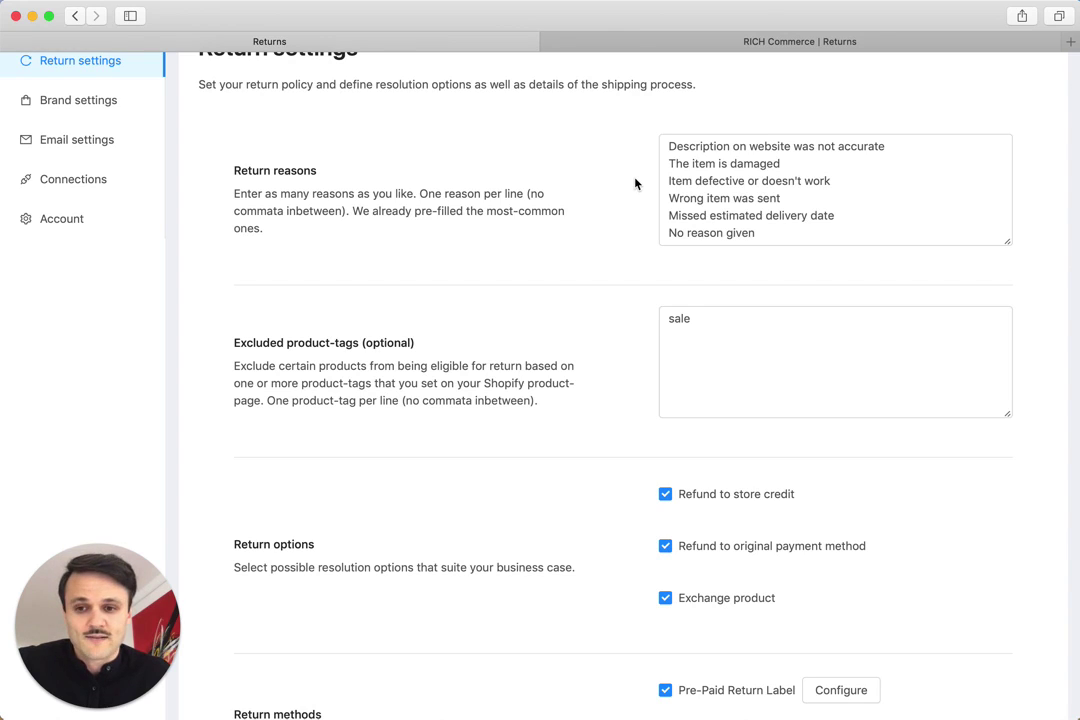
{"action": "left_click", "coordinate": [666, 177]}
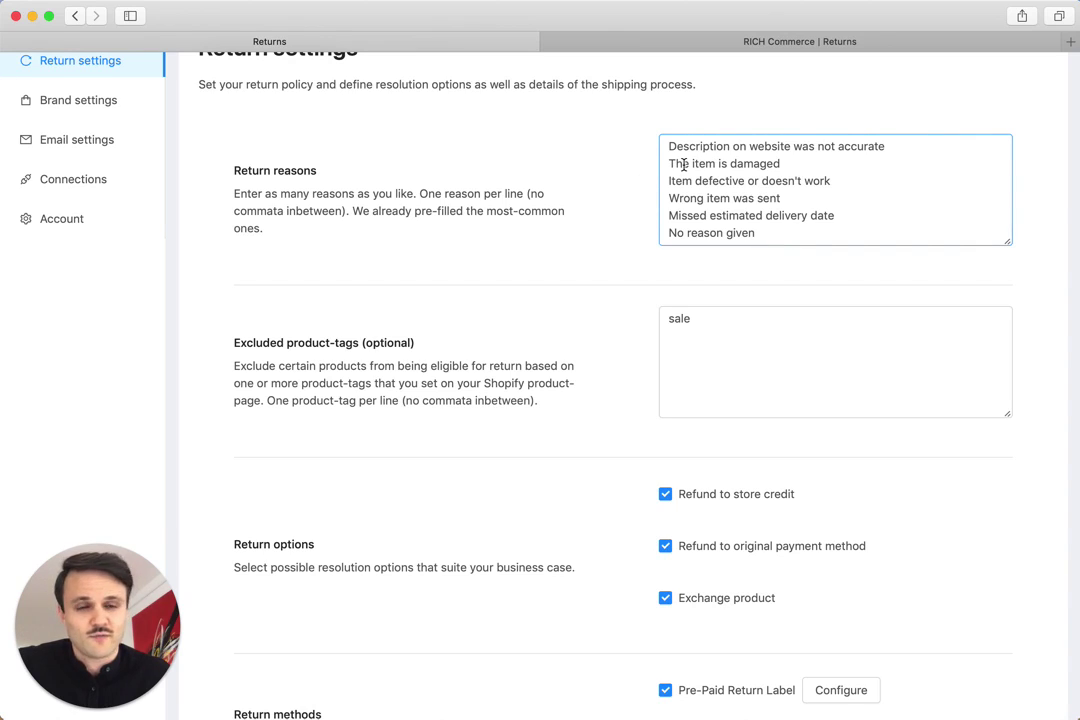
{"action": "left_click", "coordinate": [640, 187]}
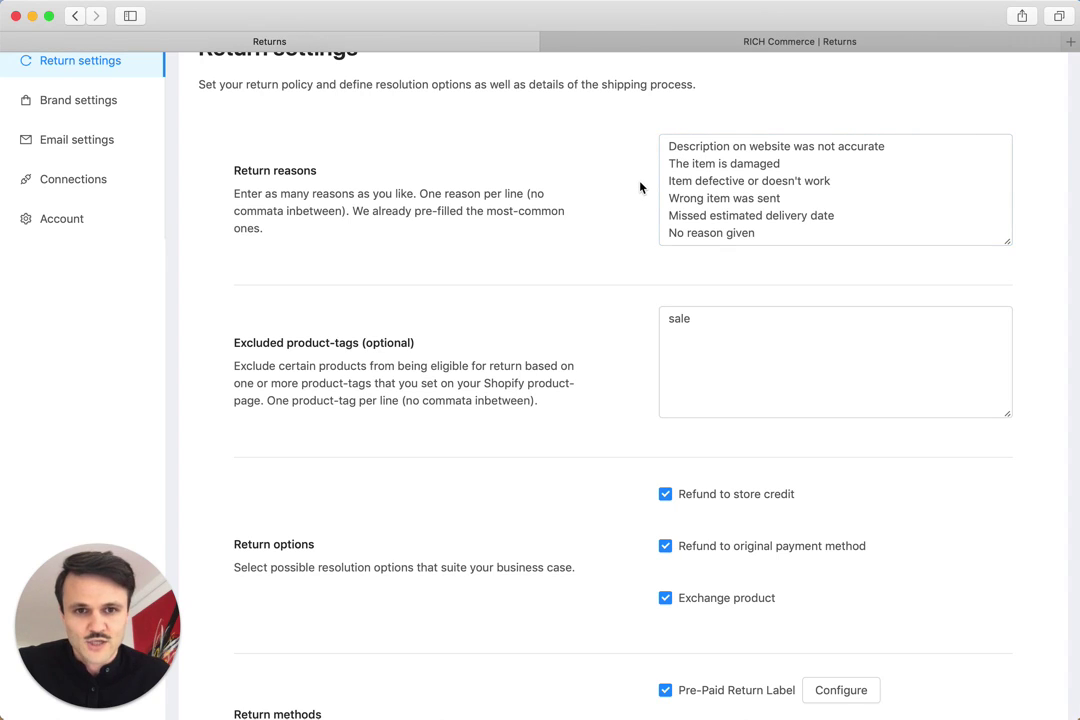
- Add 'no-return' on a new line below 'sale' in the excluded product tags
{"action": "scroll", "coordinate": [640, 187], "scroll_direction": "down", "scroll_amount": 5}
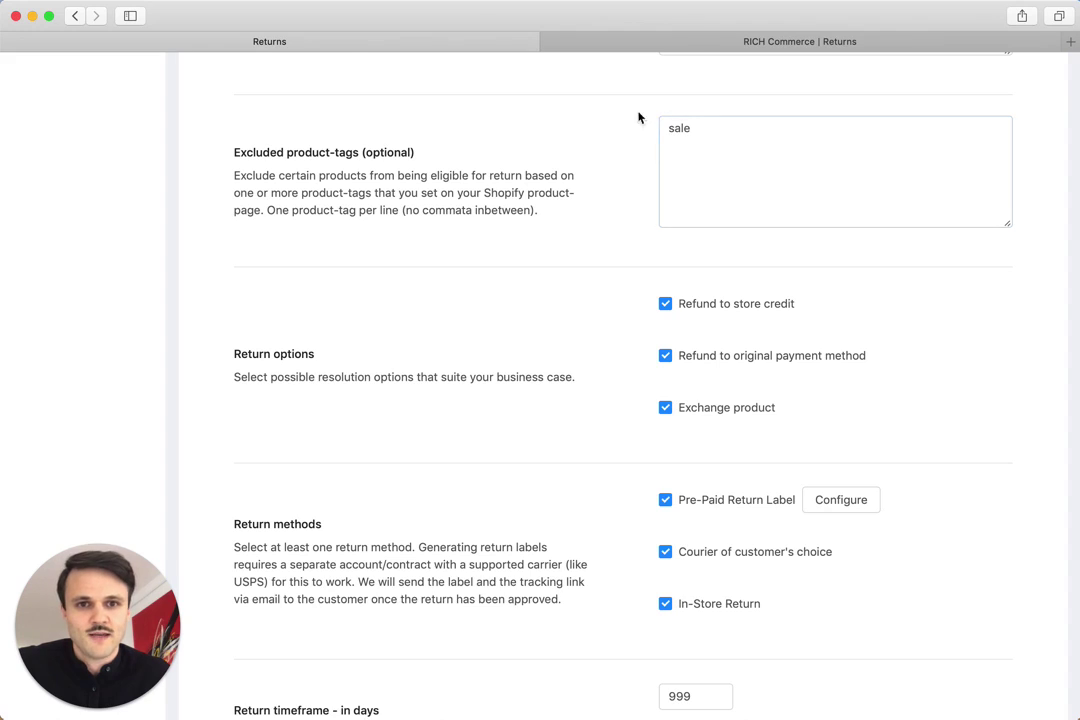
{"action": "left_click", "coordinate": [664, 133]}
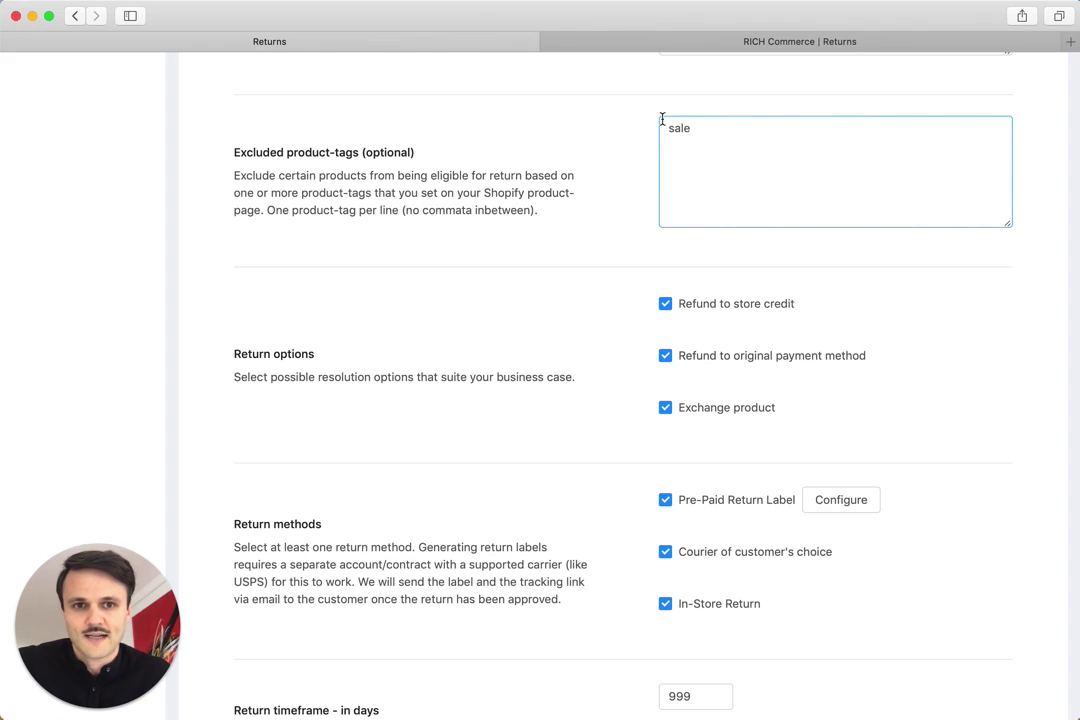
{"action": "left_click", "coordinate": [641, 133]}
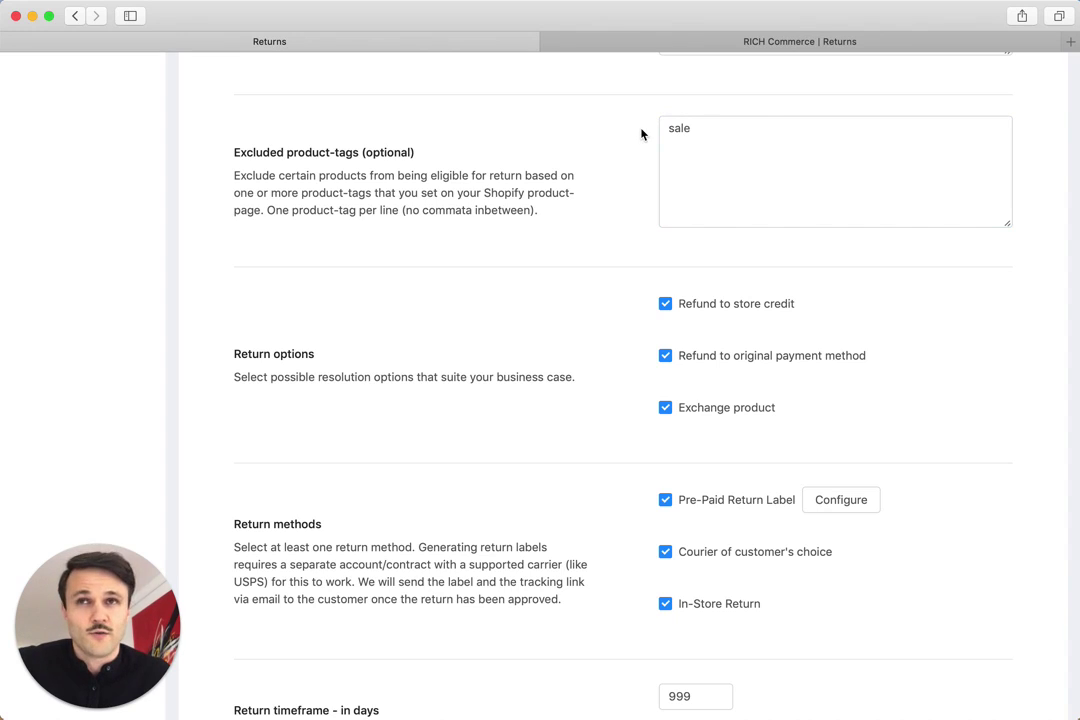
{"action": "left_click", "coordinate": [697, 146]}
{"action": "key", "text": "Return"}
{"action": "type", "text": "no-"}
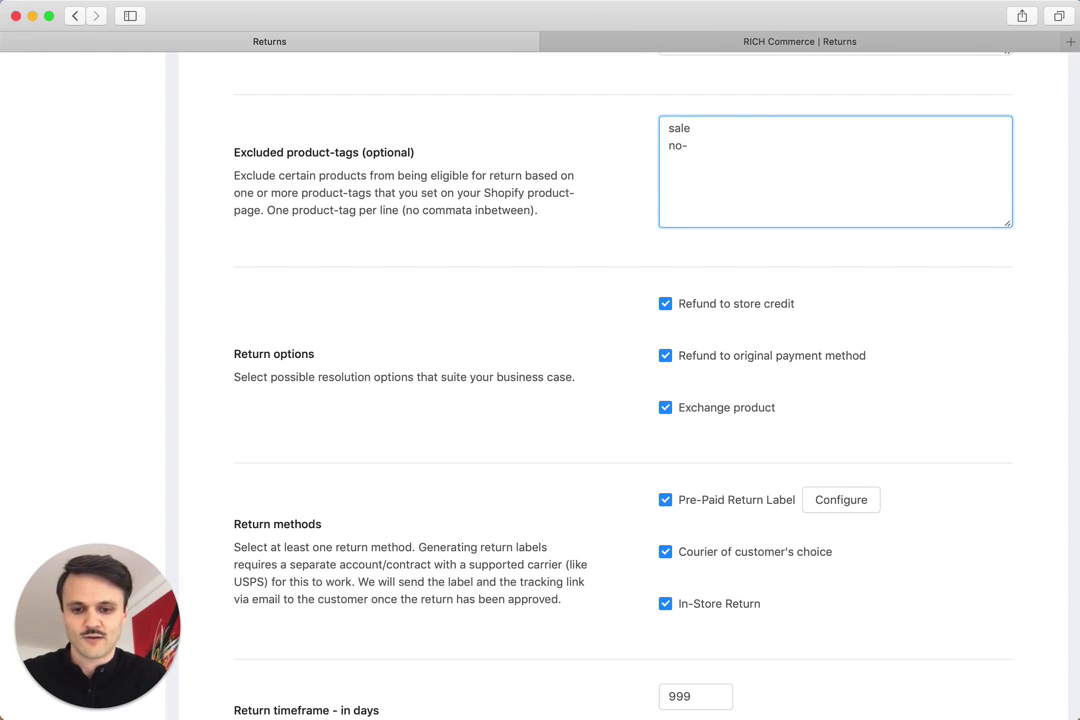
{"action": "type", "text": "return"}
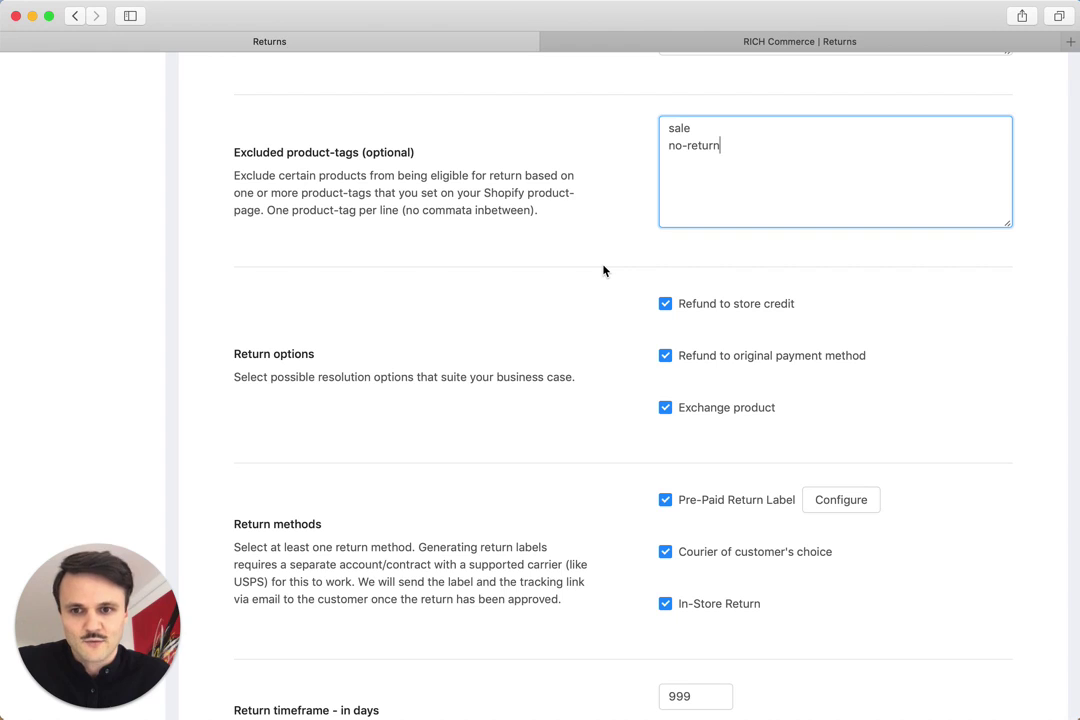
{"action": "scroll", "coordinate": [603, 270], "scroll_direction": "down", "scroll_amount": 3}
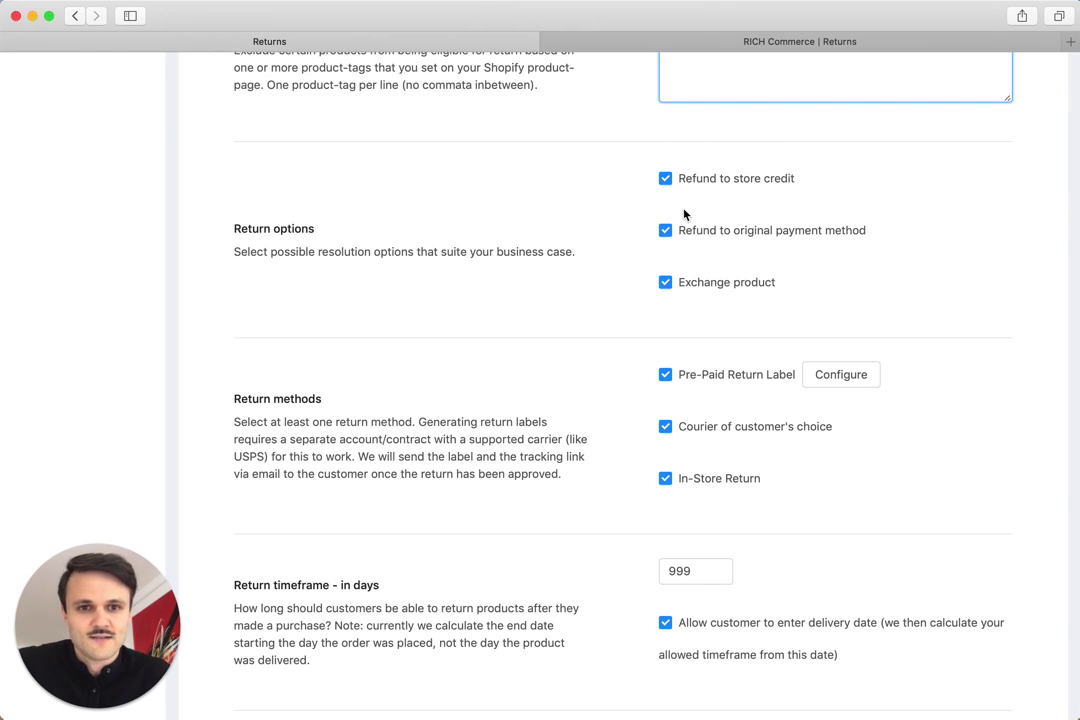
- Toggle Refund to original payment method off and on, leaving all three return options ticked
{"action": "left_click", "coordinate": [670, 238]}
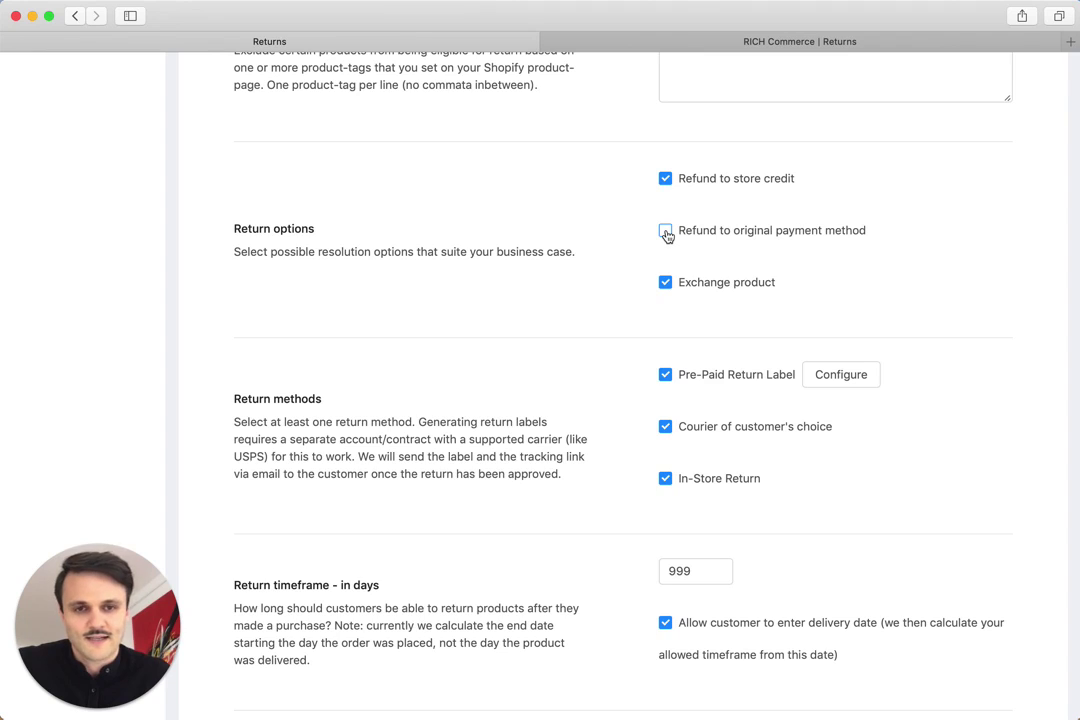
{"action": "left_click", "coordinate": [666, 232]}
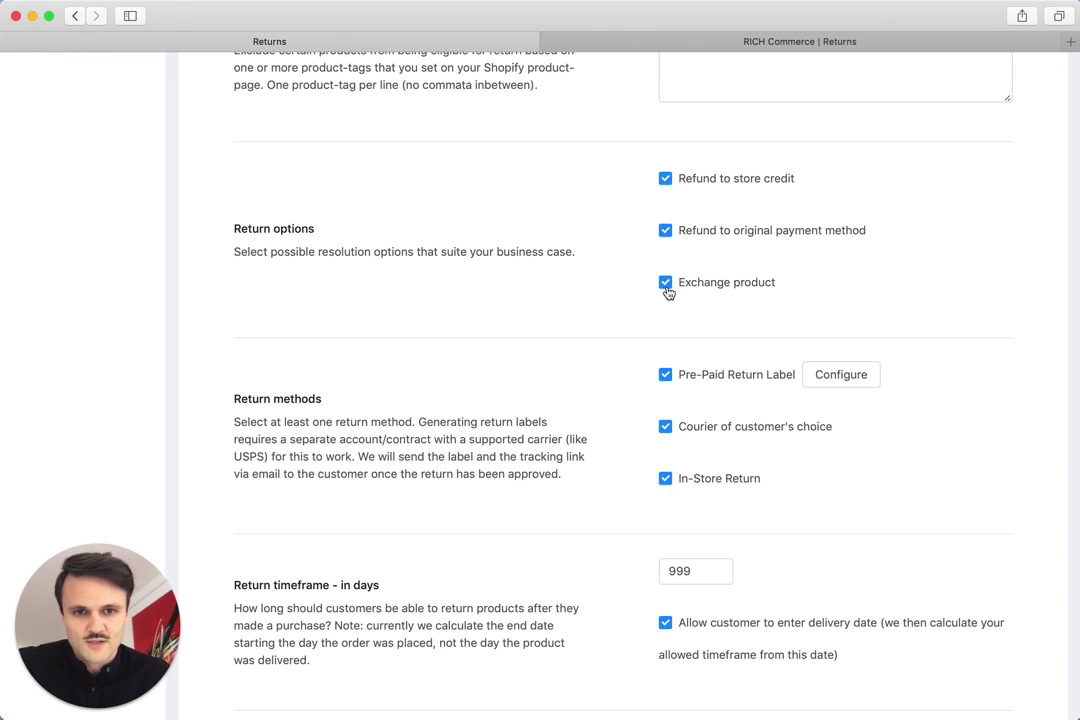
{"action": "scroll", "coordinate": [645, 264], "scroll_direction": "down", "scroll_amount": 2}
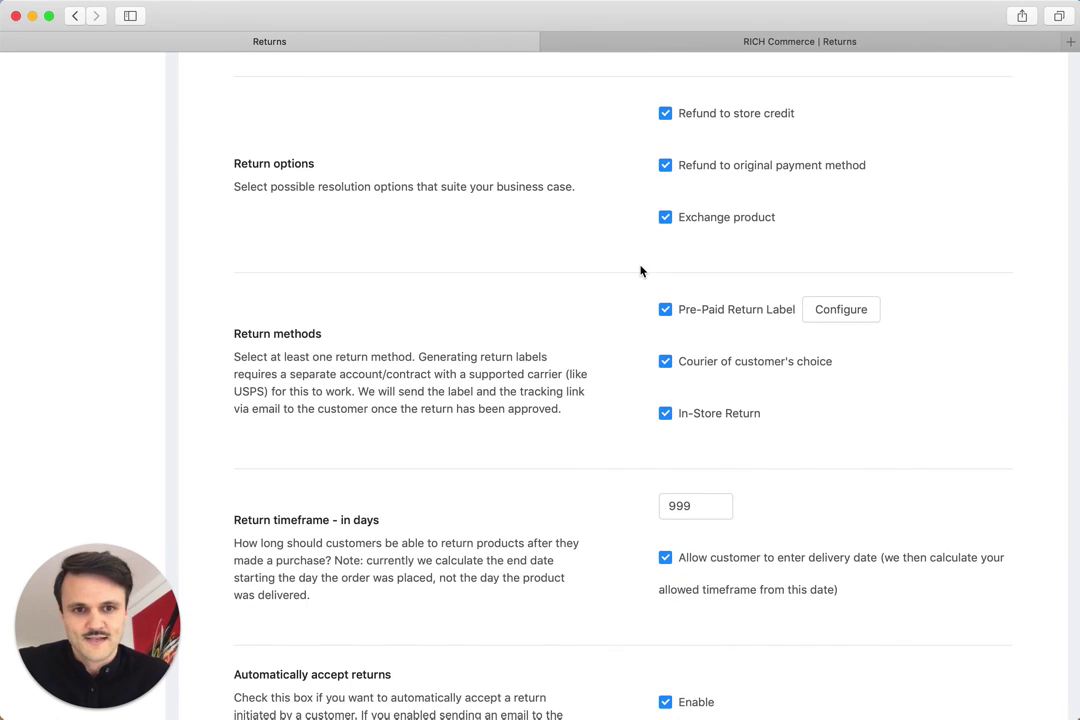
{"action": "left_click", "coordinate": [666, 167]}
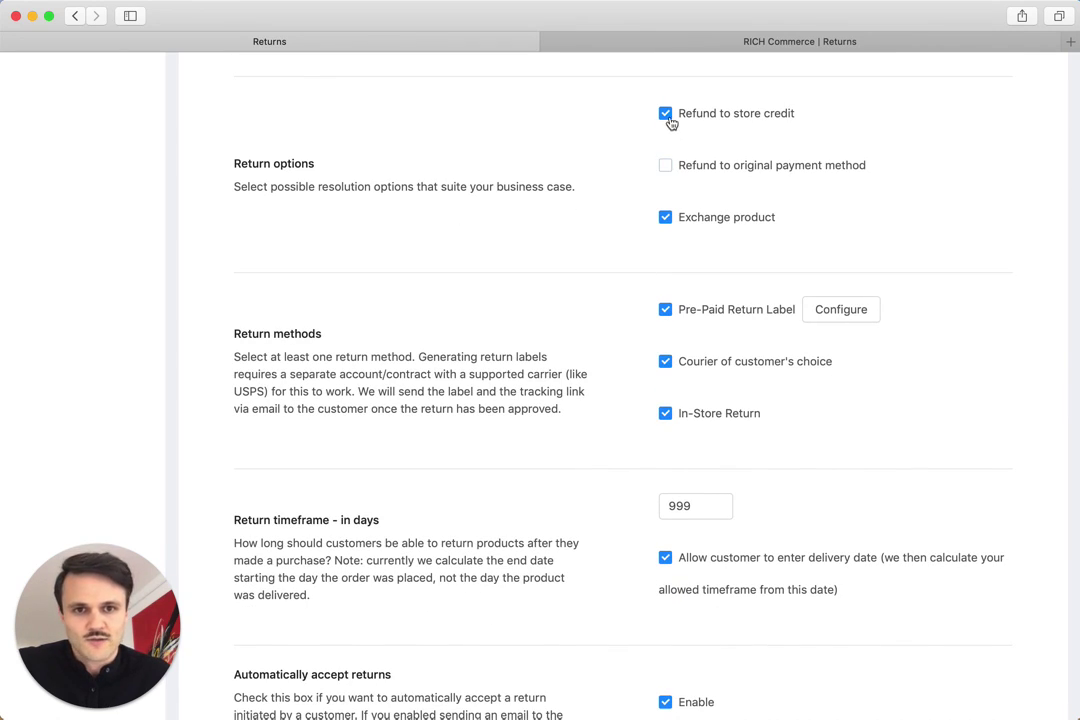
{"action": "left_click", "coordinate": [665, 166]}
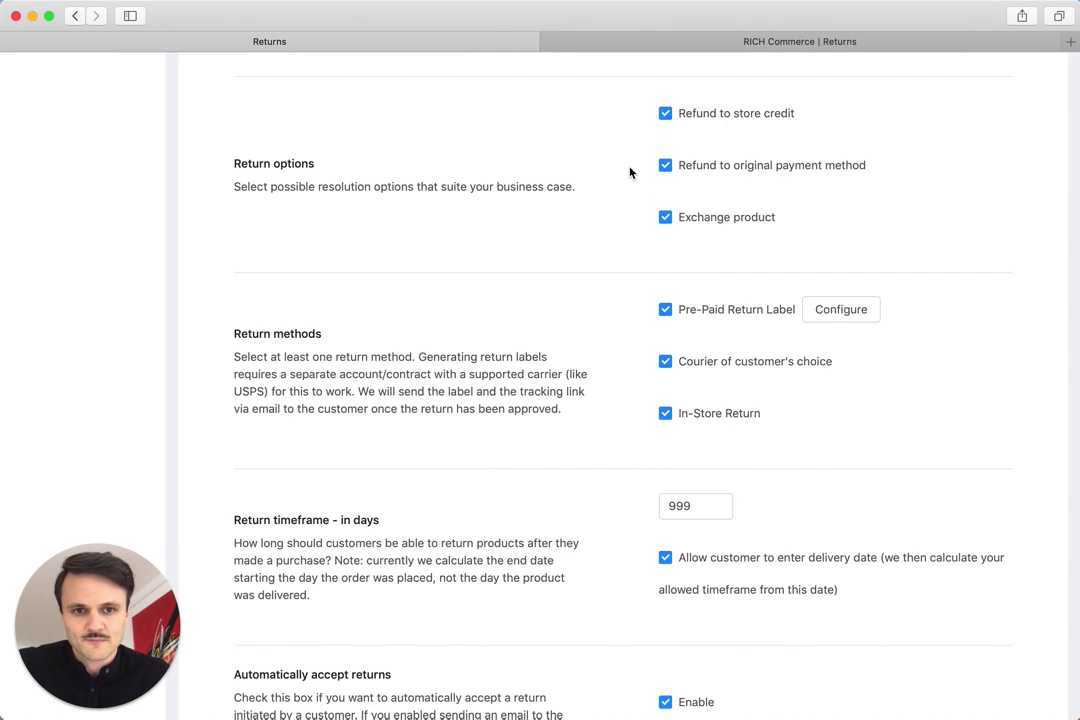
{"action": "scroll", "coordinate": [632, 171], "scroll_direction": "down", "scroll_amount": 3}
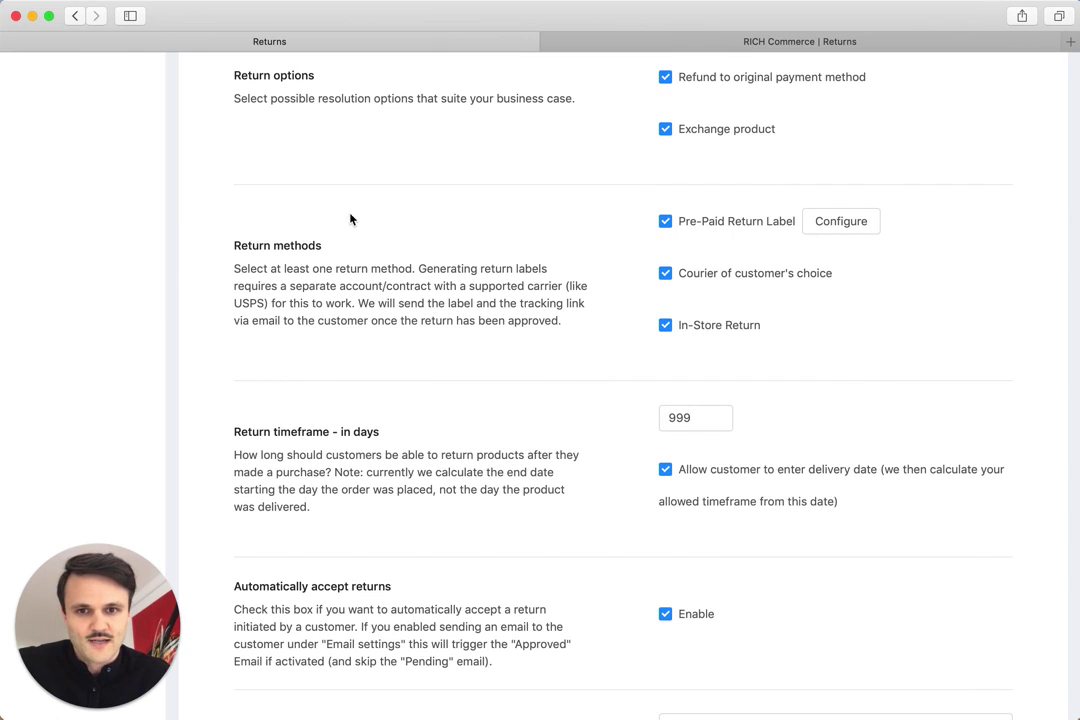
{"action": "left_click", "coordinate": [665, 222]}
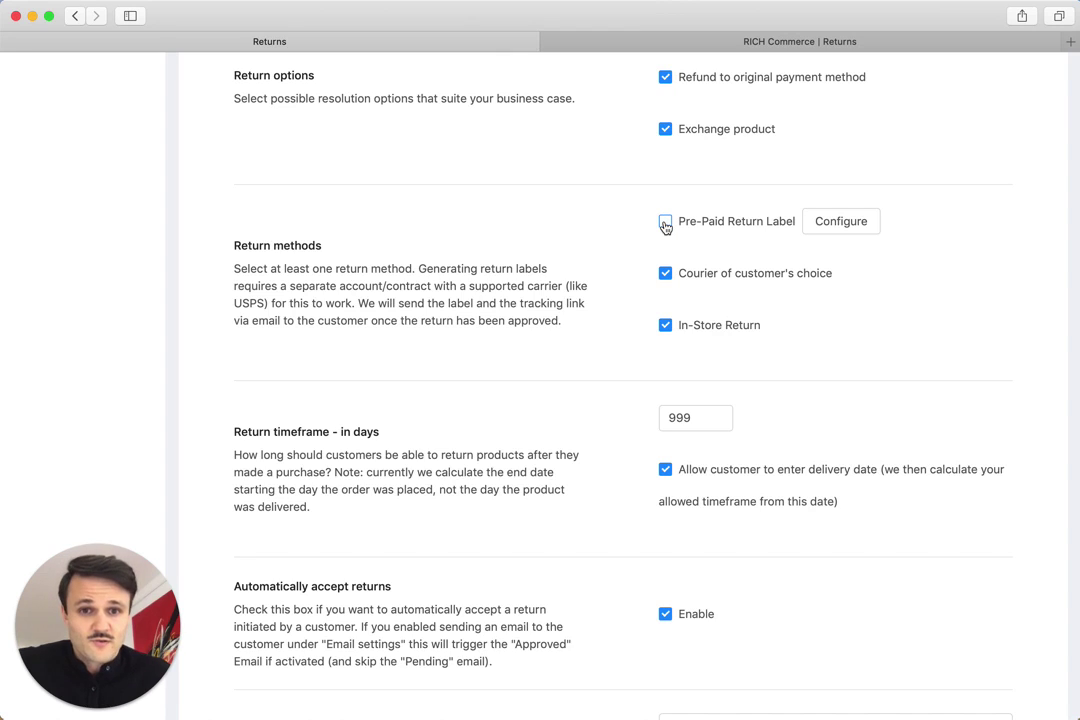
{"action": "left_click", "coordinate": [665, 223]}
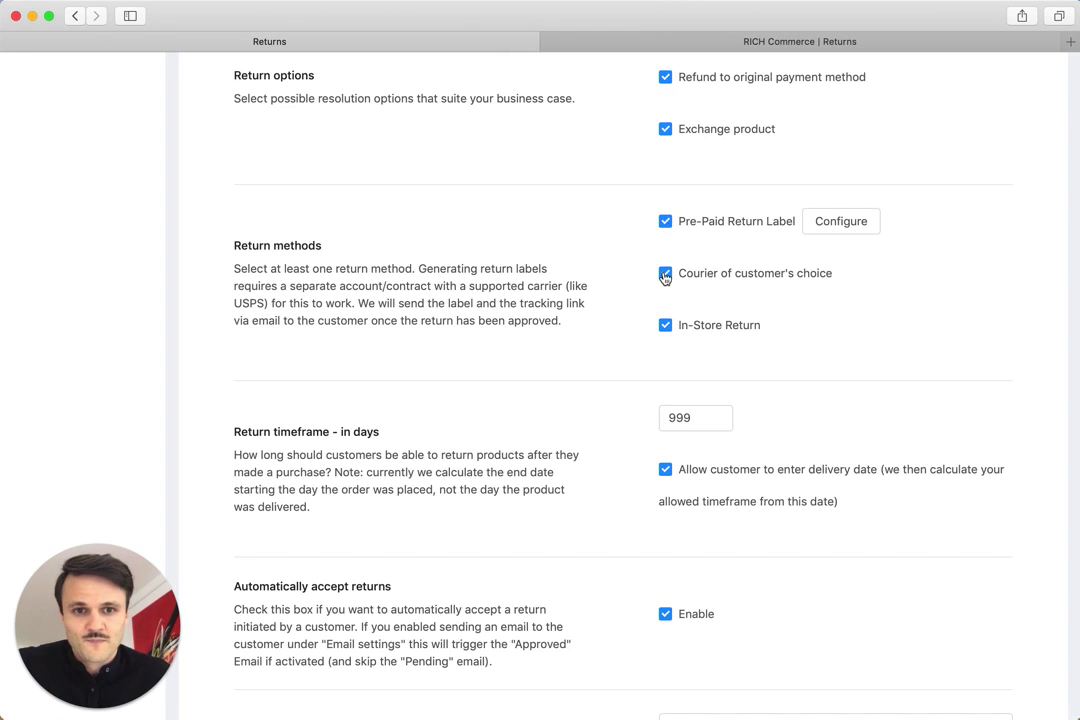
{"action": "left_click", "coordinate": [665, 274]}
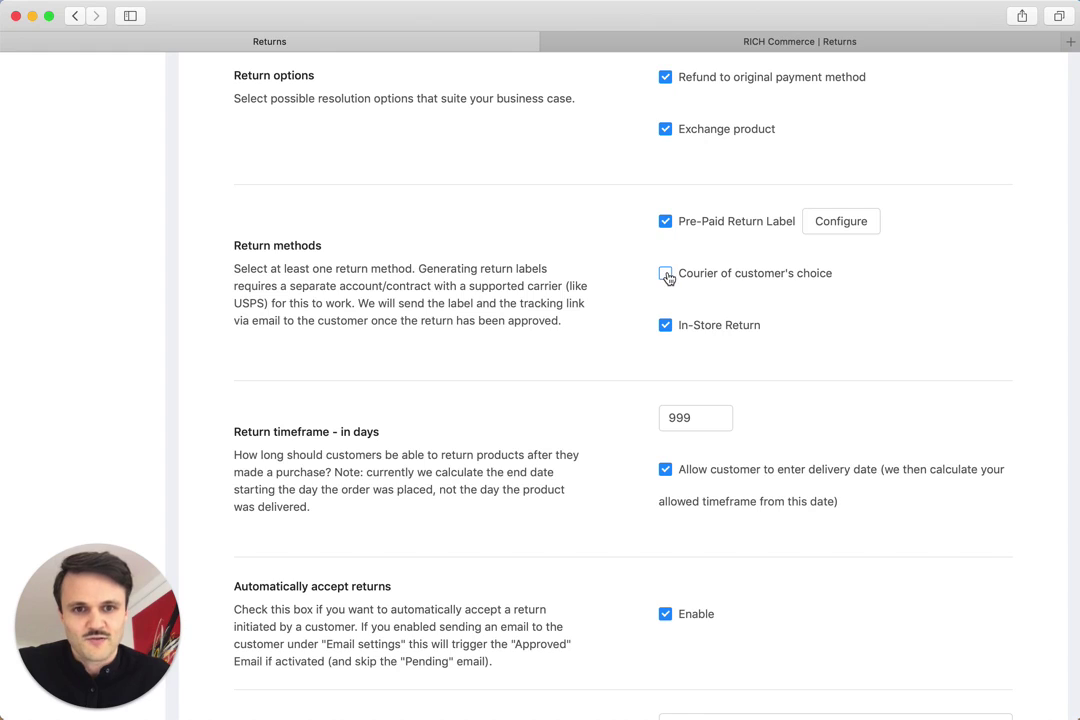
{"action": "left_click", "coordinate": [667, 275]}
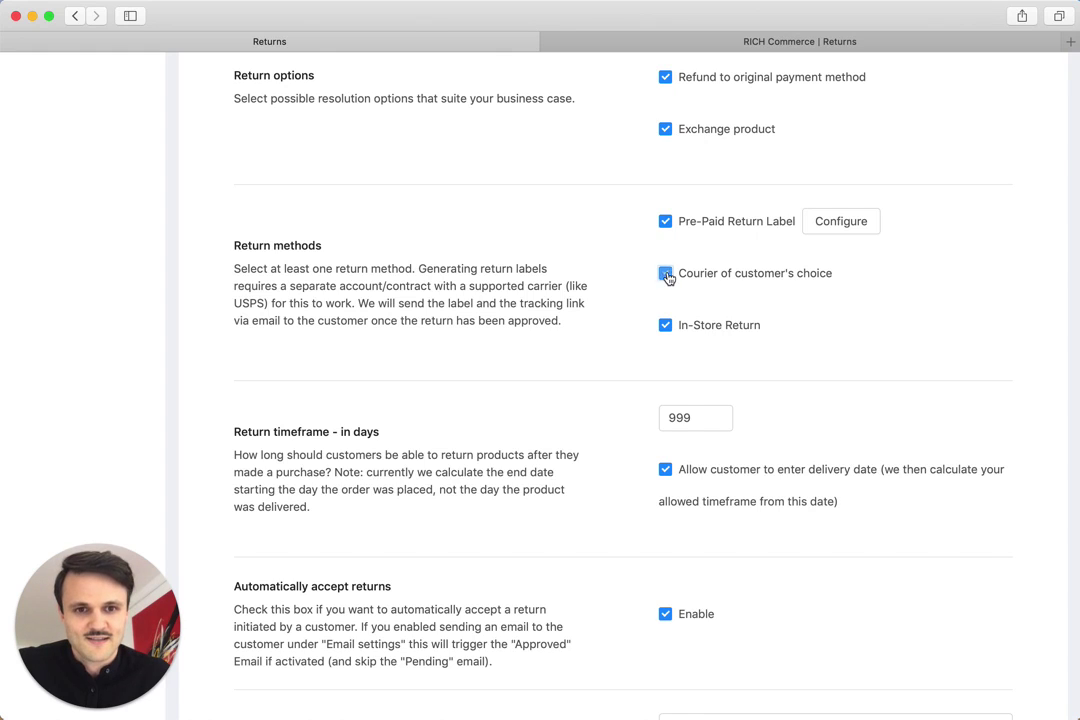
{"action": "left_click", "coordinate": [665, 327]}
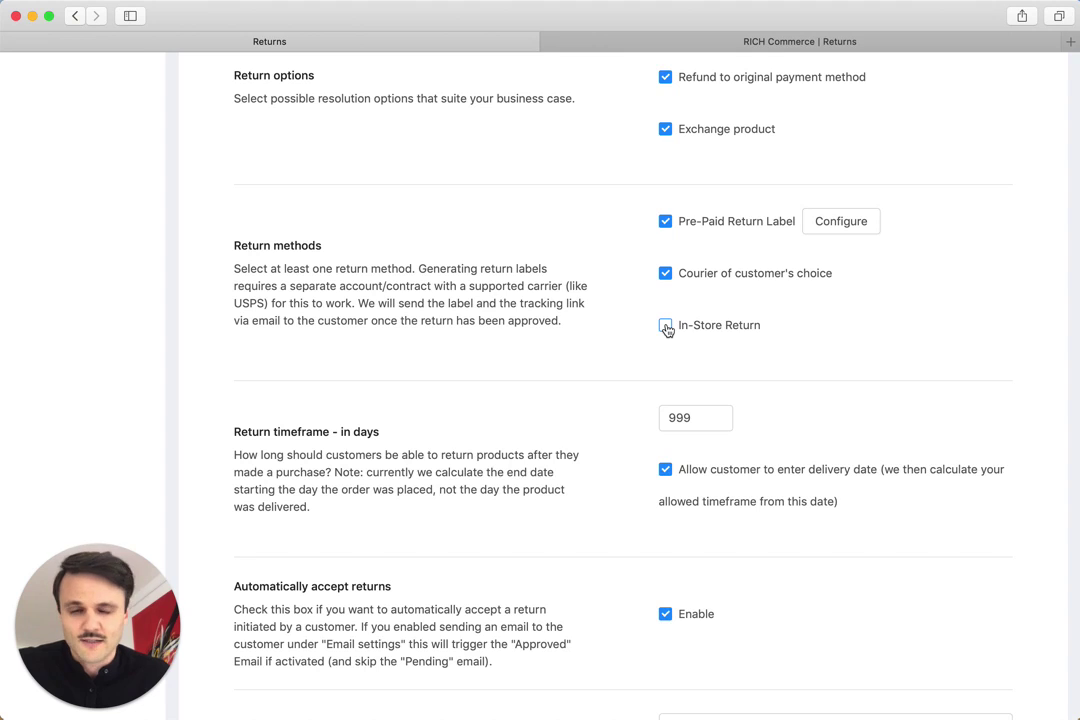
{"action": "left_click", "coordinate": [666, 327]}
{"action": "scroll", "coordinate": [638, 253], "scroll_direction": "down", "scroll_amount": 5}
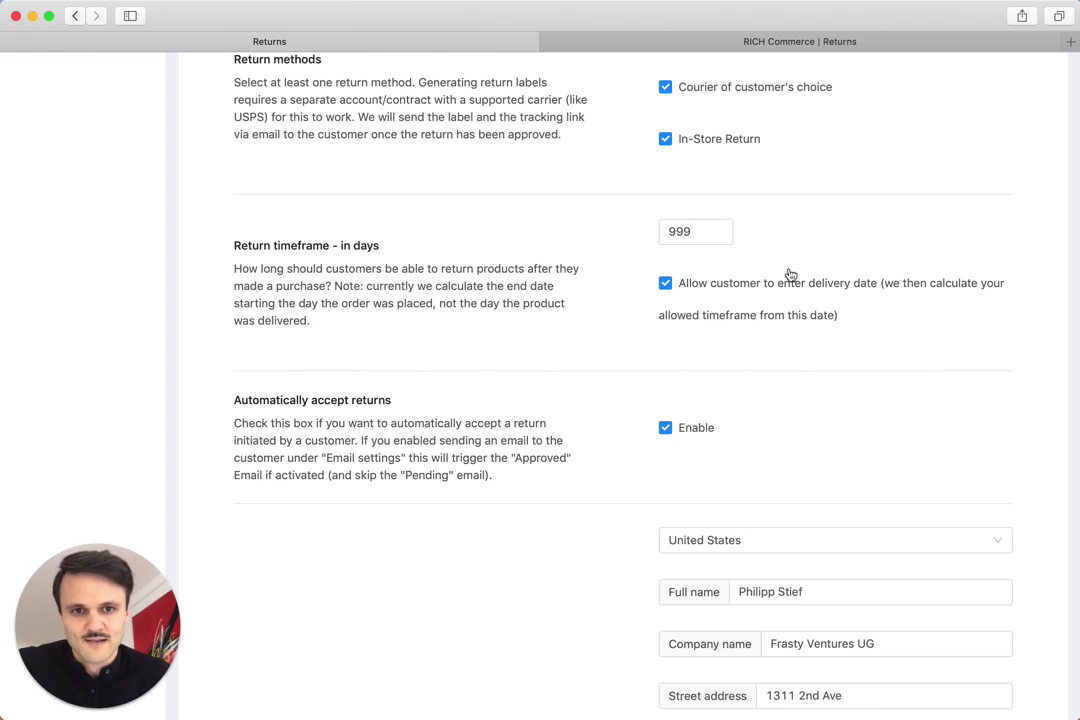
{"action": "left_click", "coordinate": [675, 231]}
{"action": "double_click", "coordinate": [668, 233]}
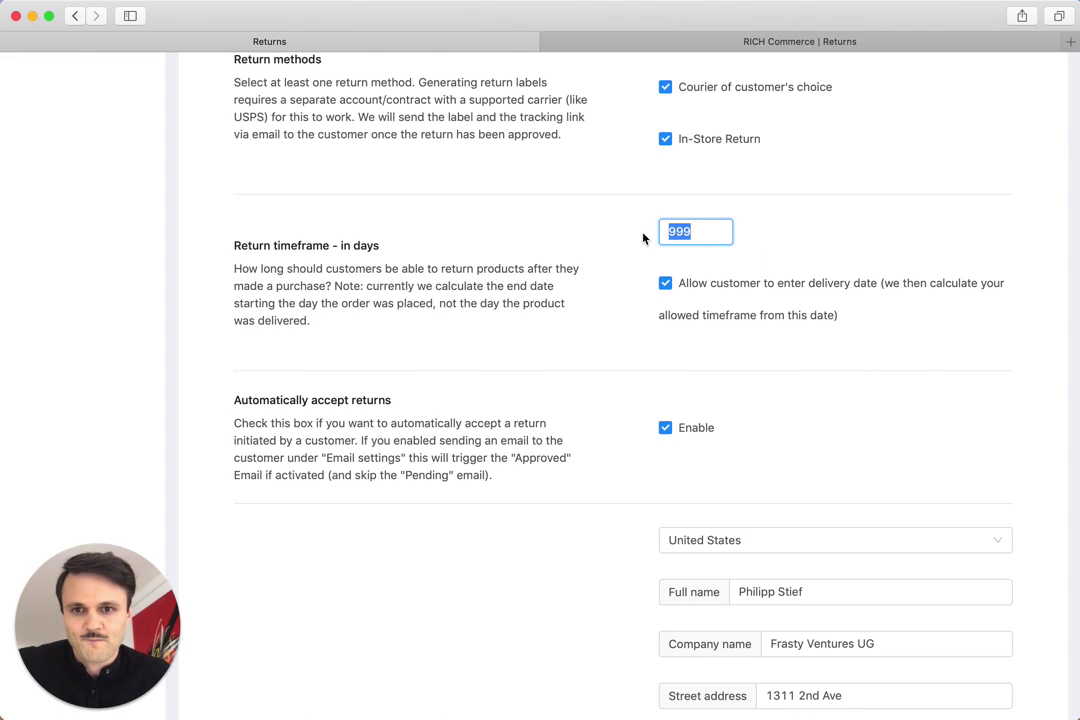
{"action": "scroll", "coordinate": [643, 237], "scroll_direction": "down", "scroll_amount": 3}
{"action": "scroll", "coordinate": [643, 237], "scroll_direction": "down", "scroll_amount": 1}
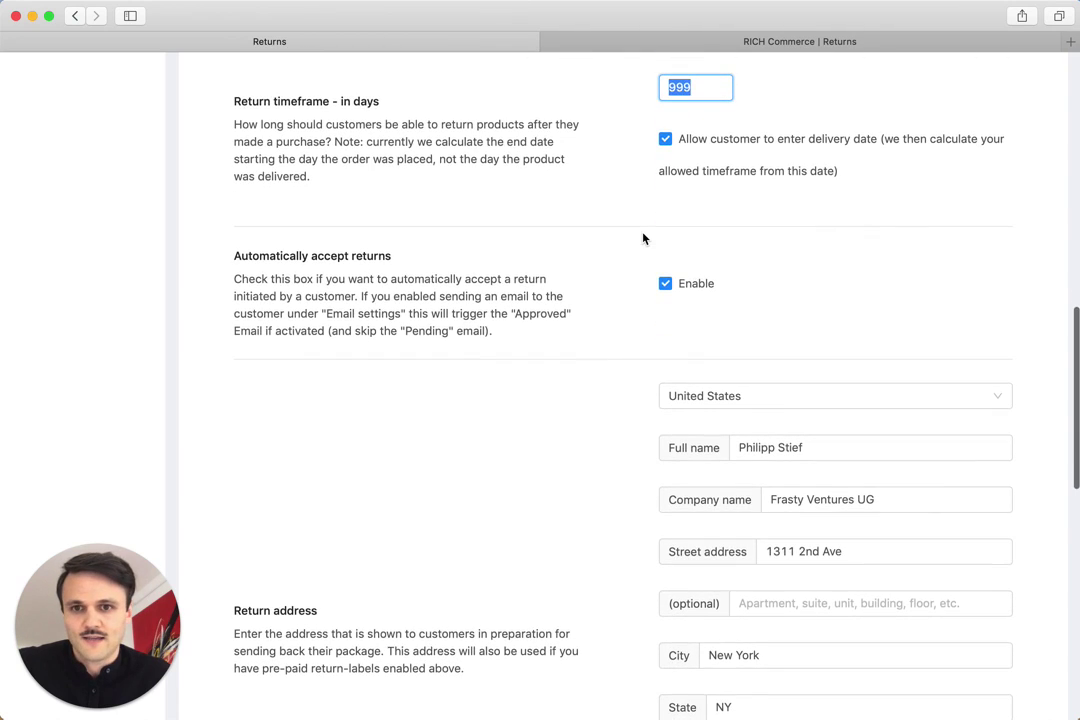
{"action": "scroll", "coordinate": [644, 236], "scroll_direction": "down", "scroll_amount": 2}
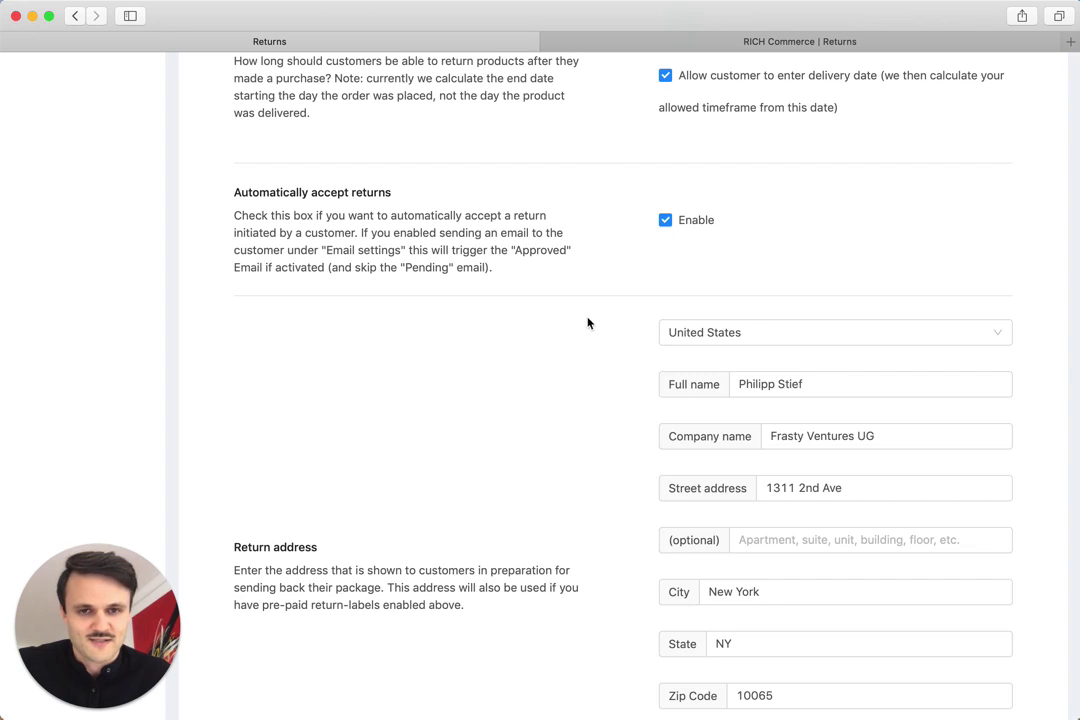
{"action": "left_click", "coordinate": [665, 221]}
{"action": "left_click", "coordinate": [665, 221]}
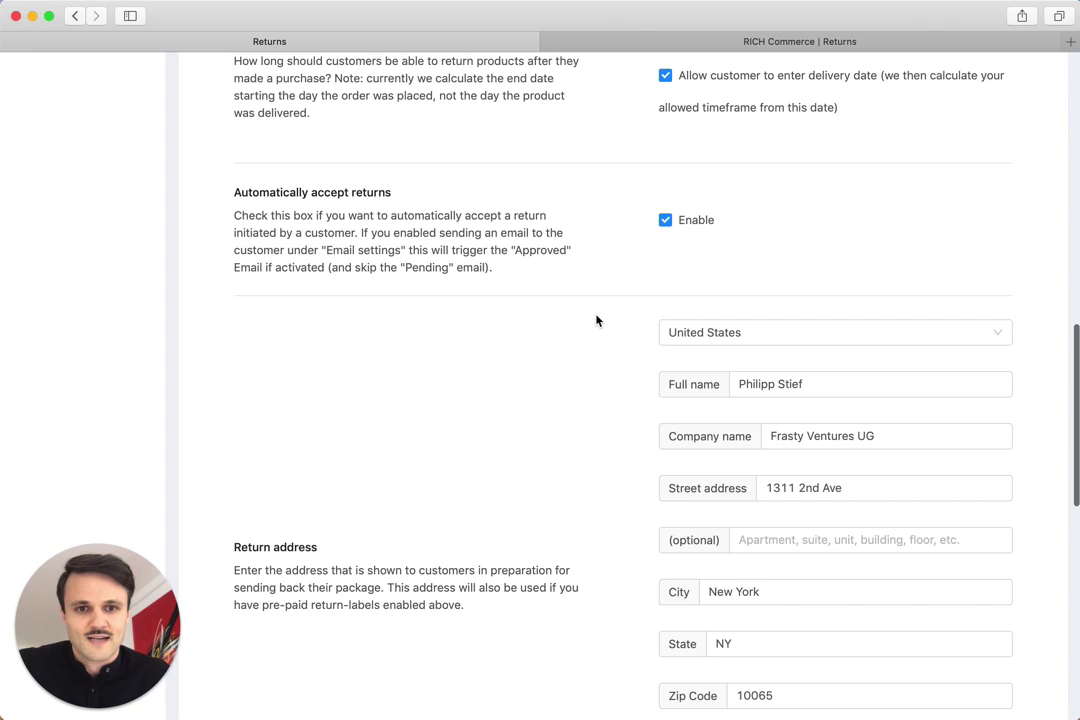
{"action": "scroll", "coordinate": [596, 320], "scroll_direction": "down", "scroll_amount": 3}
- Scroll down to the return address fields and click through the deprecated return address box
{"action": "scroll", "coordinate": [596, 320], "scroll_direction": "down", "scroll_amount": 5}
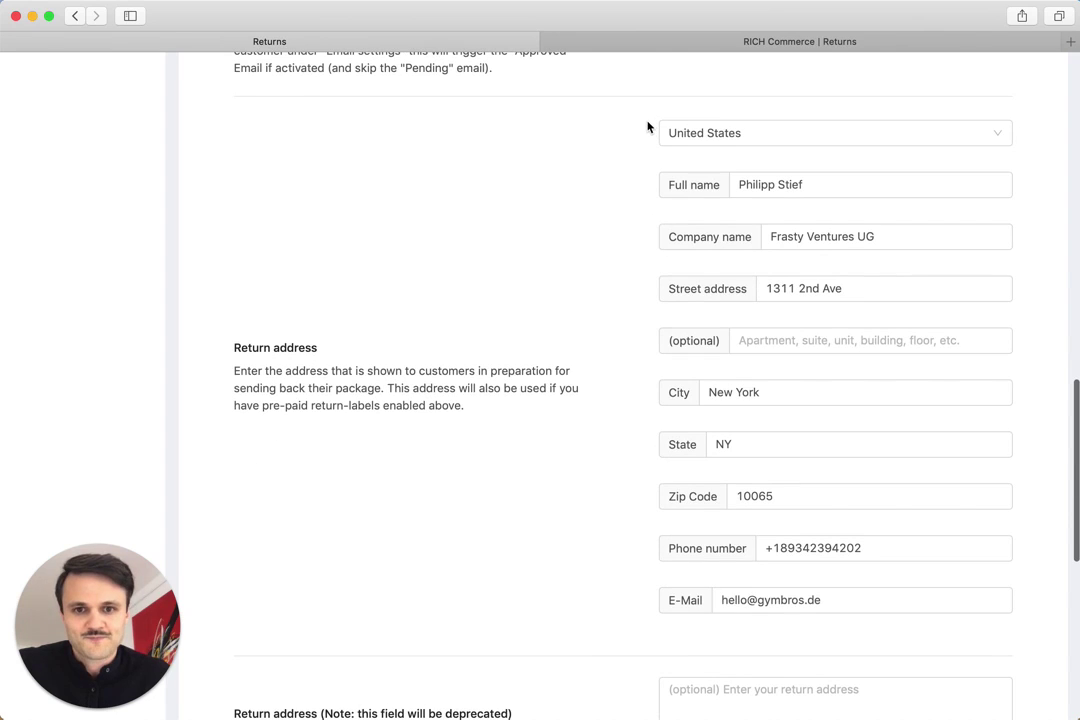
{"action": "scroll", "coordinate": [650, 130], "scroll_direction": "down", "scroll_amount": 7}
{"action": "scroll", "coordinate": [647, 127], "scroll_direction": "down", "scroll_amount": 2}
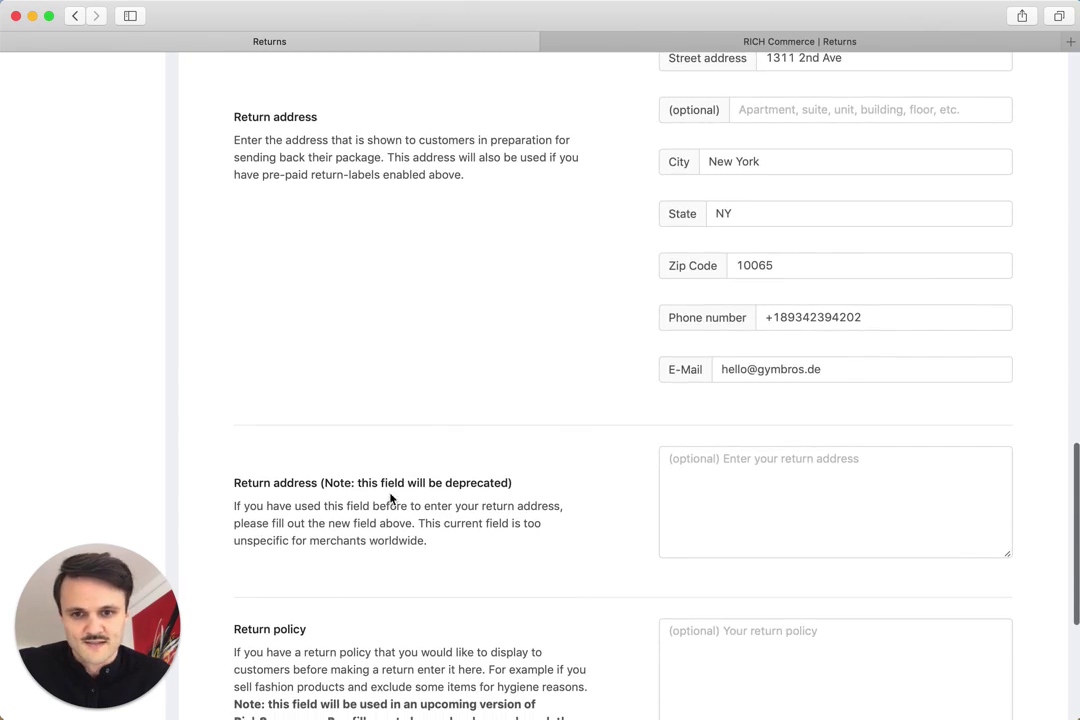
{"action": "left_click_drag", "start_coordinate": [428, 541], "coordinate": [392, 487]}
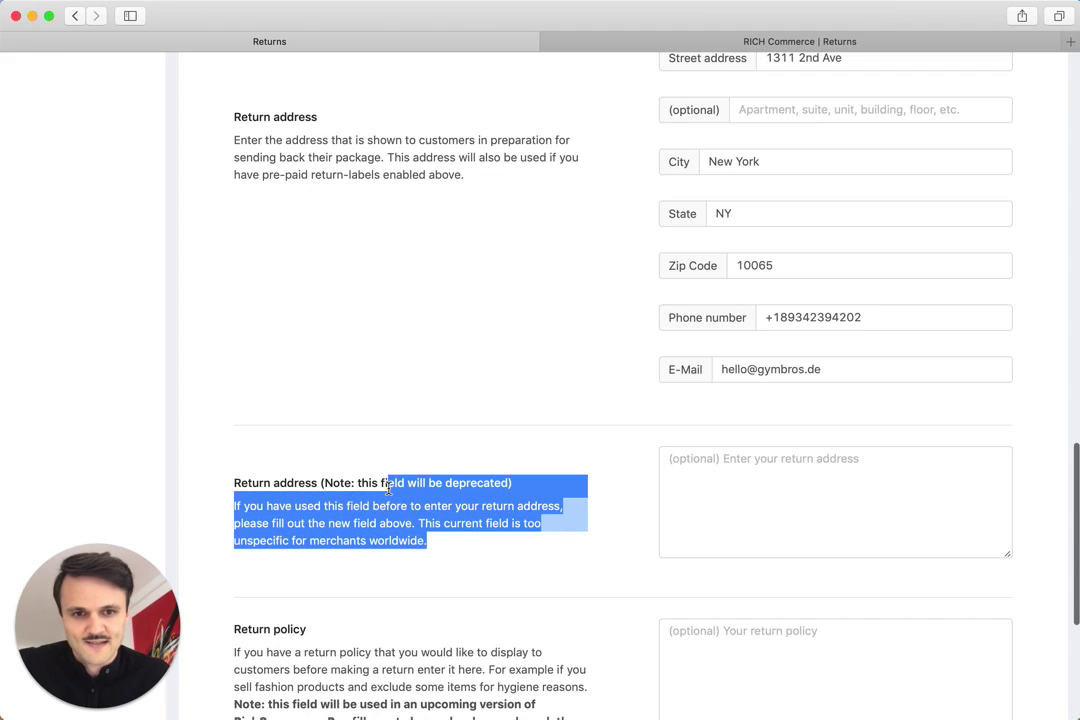
{"action": "left_click", "coordinate": [494, 485]}
{"action": "left_click", "coordinate": [677, 482]}
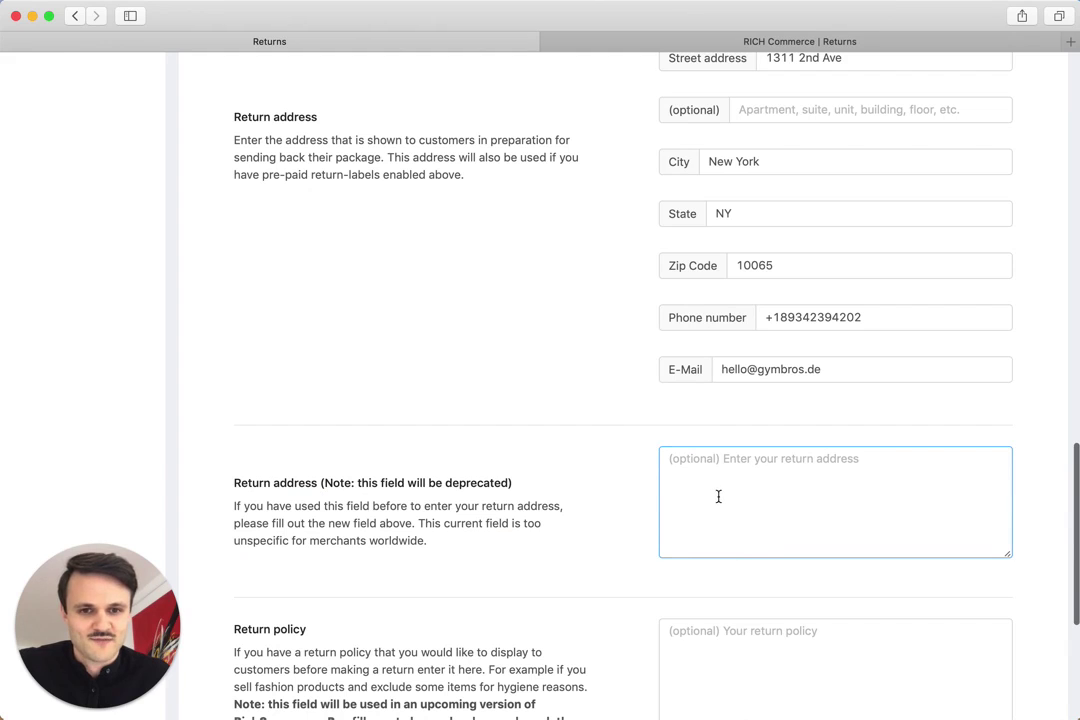
{"action": "left_click", "coordinate": [622, 514]}
{"action": "scroll", "coordinate": [622, 515], "scroll_direction": "up", "scroll_amount": 3}
{"action": "scroll", "coordinate": [622, 514], "scroll_direction": "up", "scroll_amount": 5}
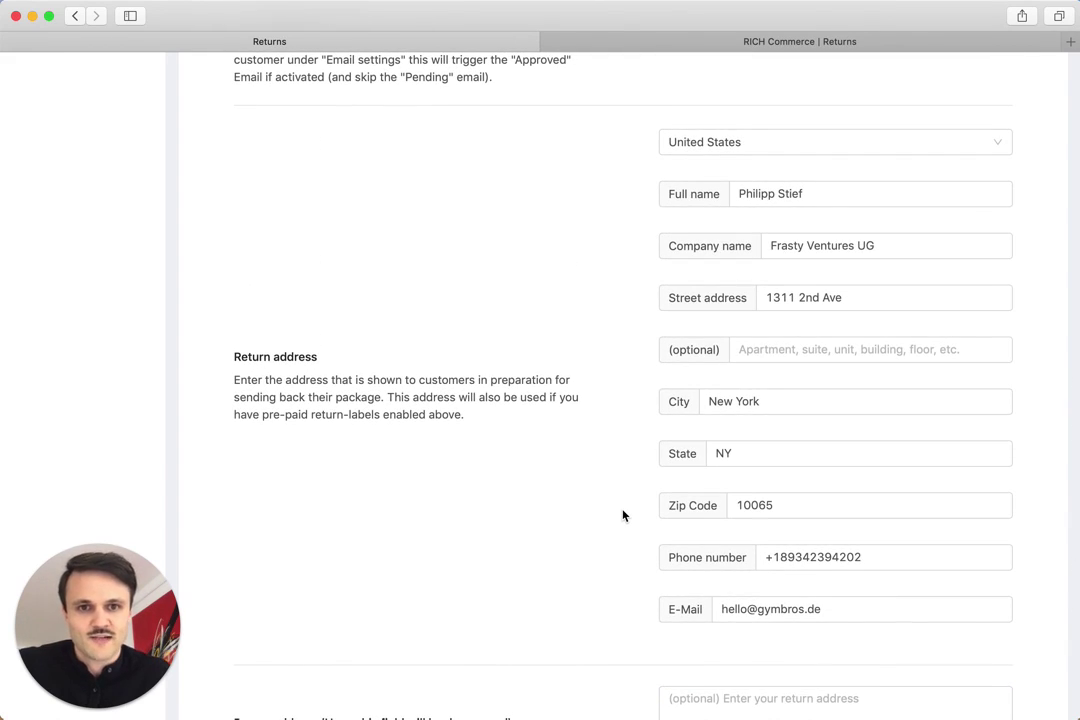
- Open the United States country dropdown and scroll through the country list
{"action": "left_click", "coordinate": [688, 146]}
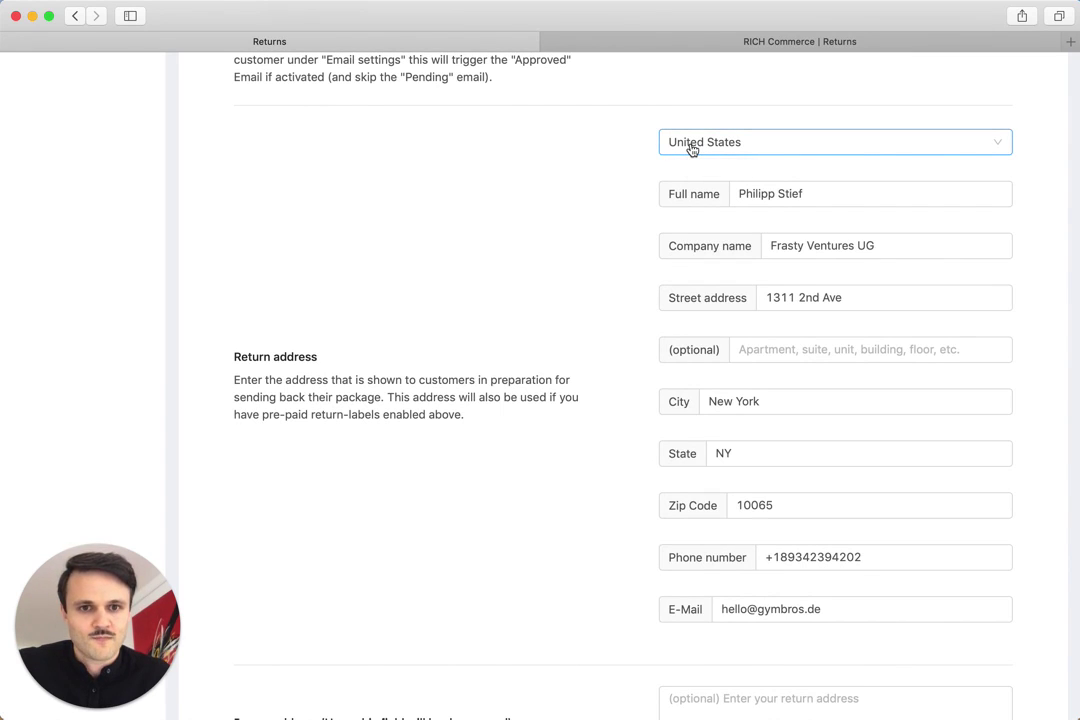
{"action": "left_click", "coordinate": [691, 147]}
{"action": "scroll", "coordinate": [692, 260], "scroll_direction": "up", "scroll_amount": 5}
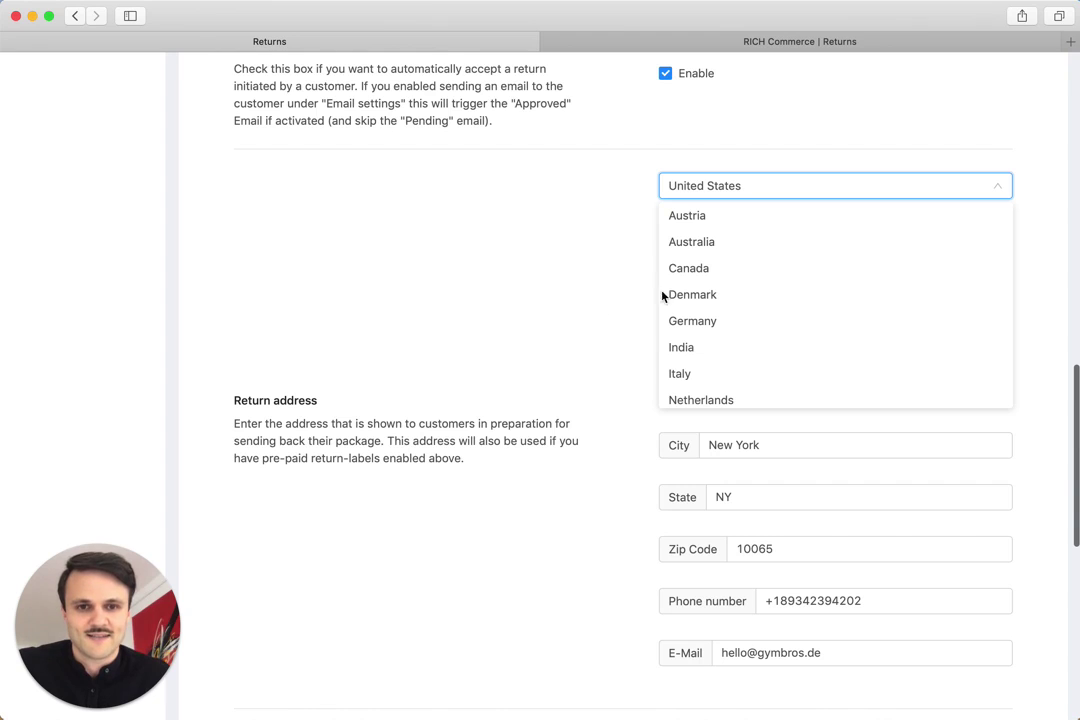
{"action": "scroll", "coordinate": [716, 231], "scroll_direction": "down", "scroll_amount": 5}
{"action": "scroll", "coordinate": [716, 231], "scroll_direction": "down", "scroll_amount": 20}
{"action": "scroll", "coordinate": [716, 231], "scroll_direction": "down", "scroll_amount": 3}
{"action": "scroll", "coordinate": [716, 231], "scroll_direction": "up", "scroll_amount": 20}
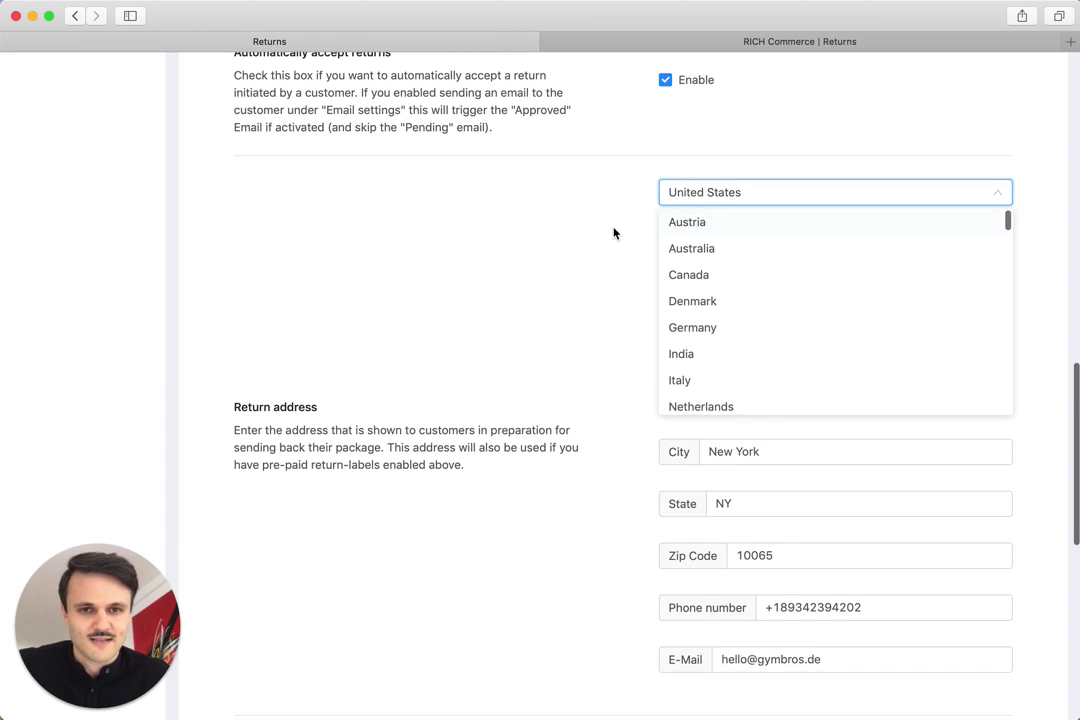
- Close the country list and cut and re-paste the company name, leaving it unchanged
{"action": "left_click", "coordinate": [612, 234]}
{"action": "scroll", "coordinate": [718, 272], "scroll_direction": "down", "scroll_amount": 2}
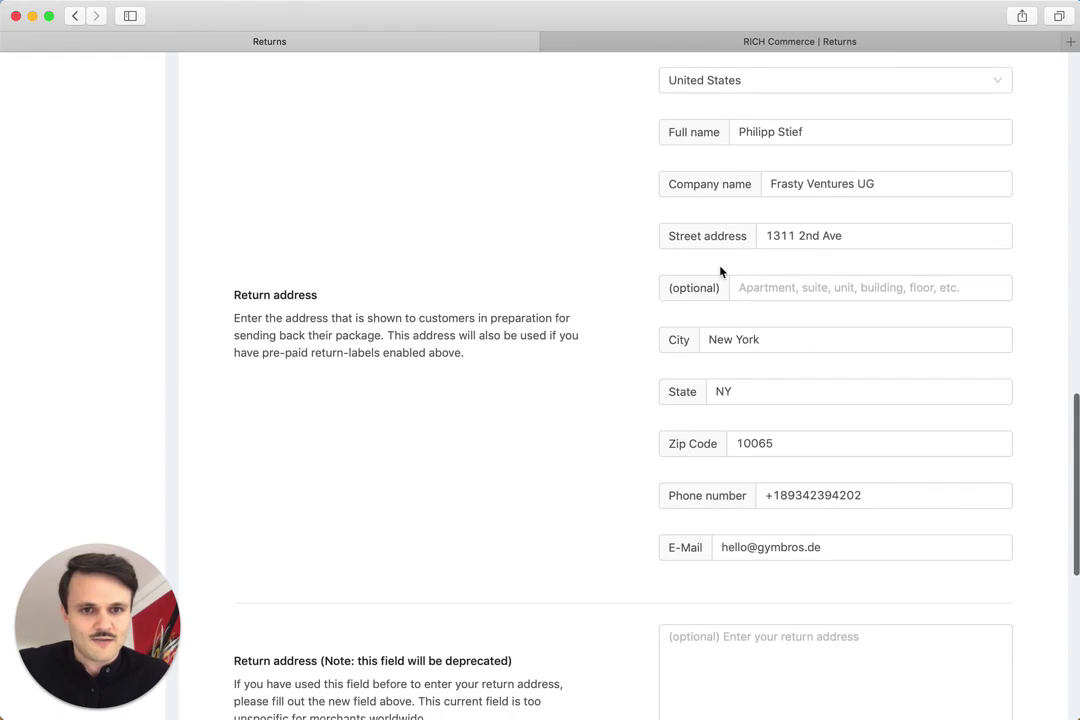
{"action": "triple_click", "coordinate": [829, 181]}
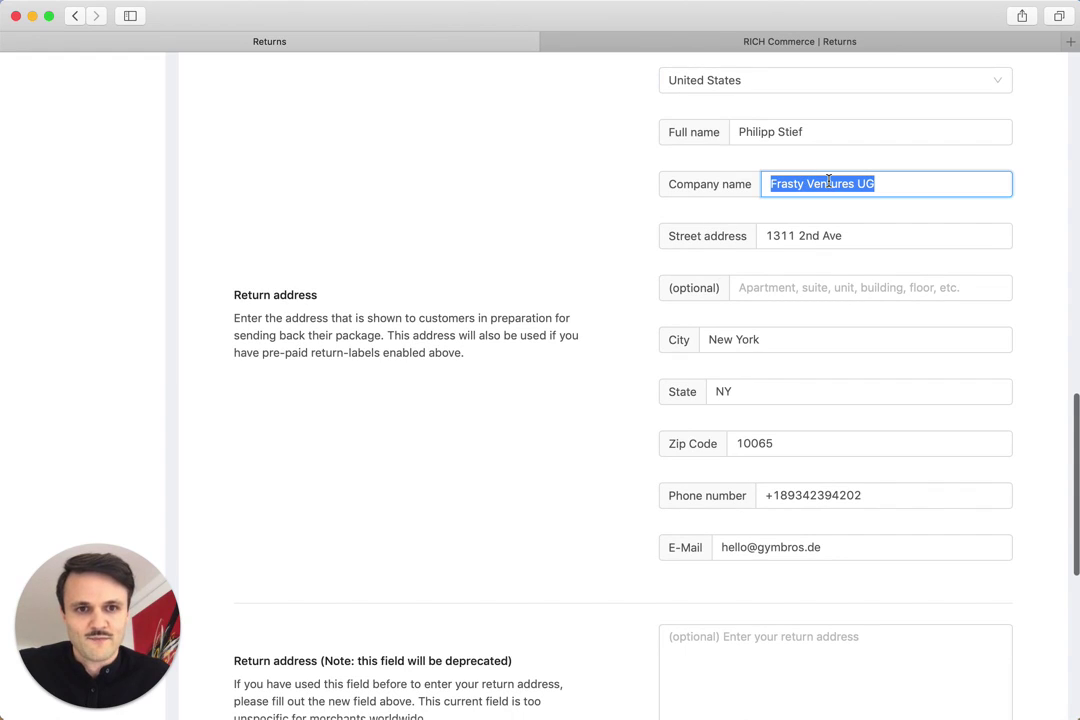
{"action": "key", "text": "super+x"}
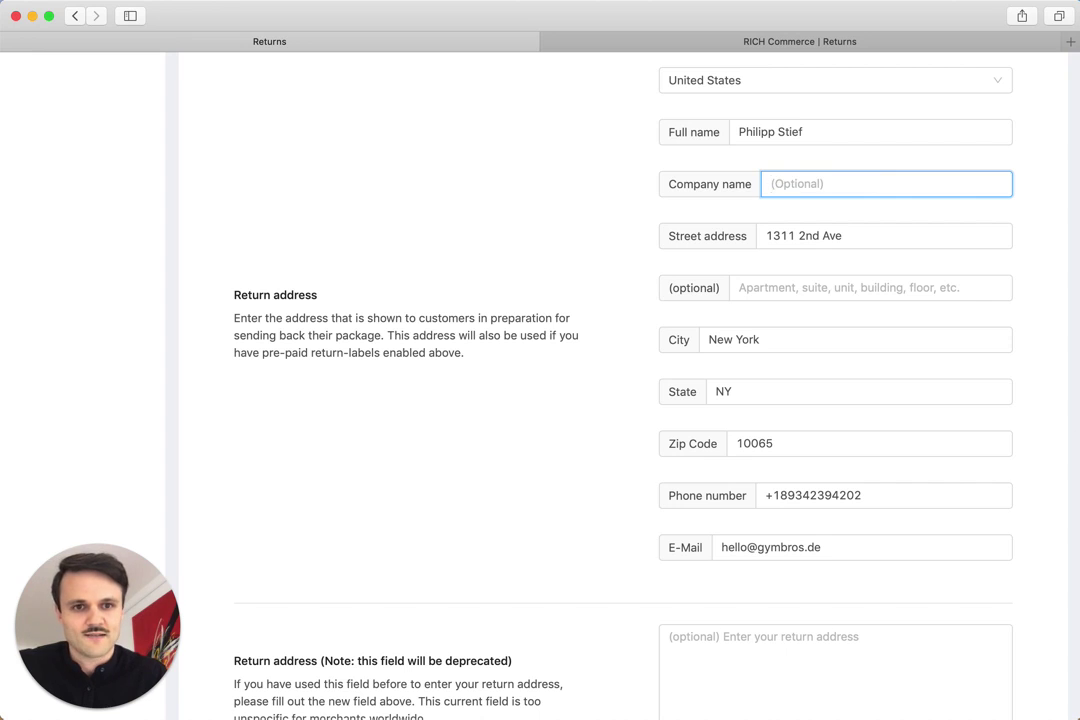
{"action": "key", "text": "super+v"}
- Save the return settings from the bottom of the page
{"action": "scroll", "coordinate": [755, 374], "scroll_direction": "down", "scroll_amount": 3}
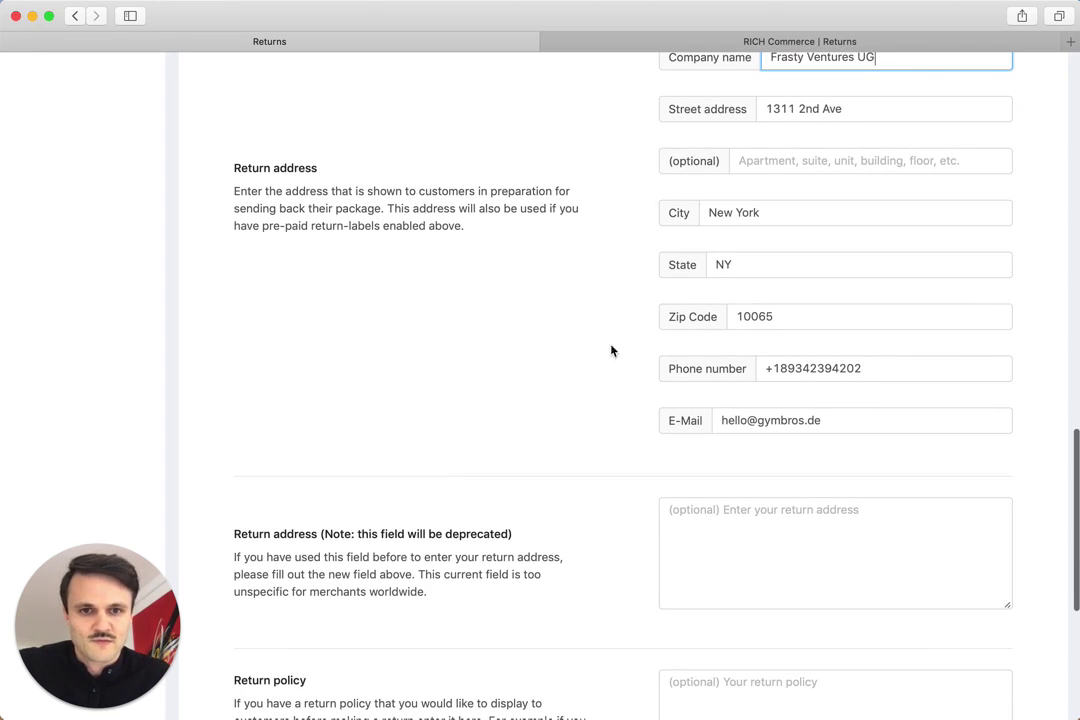
{"action": "scroll", "coordinate": [631, 254], "scroll_direction": "down", "scroll_amount": 1}
{"action": "scroll", "coordinate": [631, 254], "scroll_direction": "down", "scroll_amount": 8}
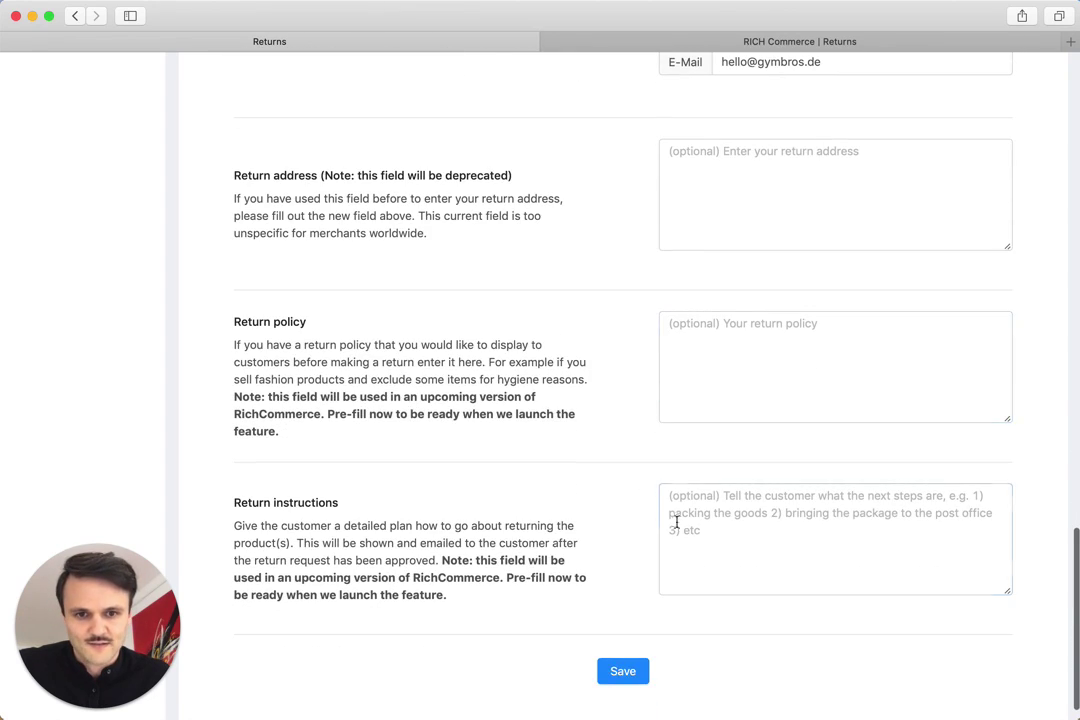
{"action": "scroll", "coordinate": [609, 500], "scroll_direction": "up", "scroll_amount": 15}
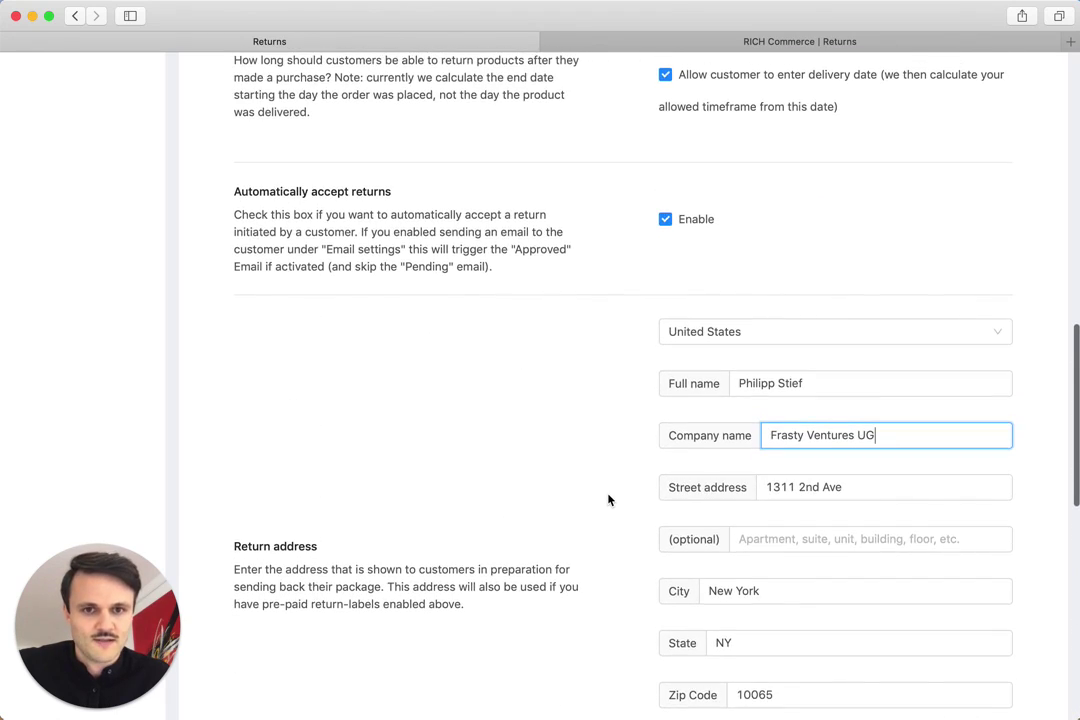
{"action": "scroll", "coordinate": [609, 500], "scroll_direction": "up", "scroll_amount": 1}
{"action": "scroll", "coordinate": [609, 500], "scroll_direction": "down", "scroll_amount": 9}
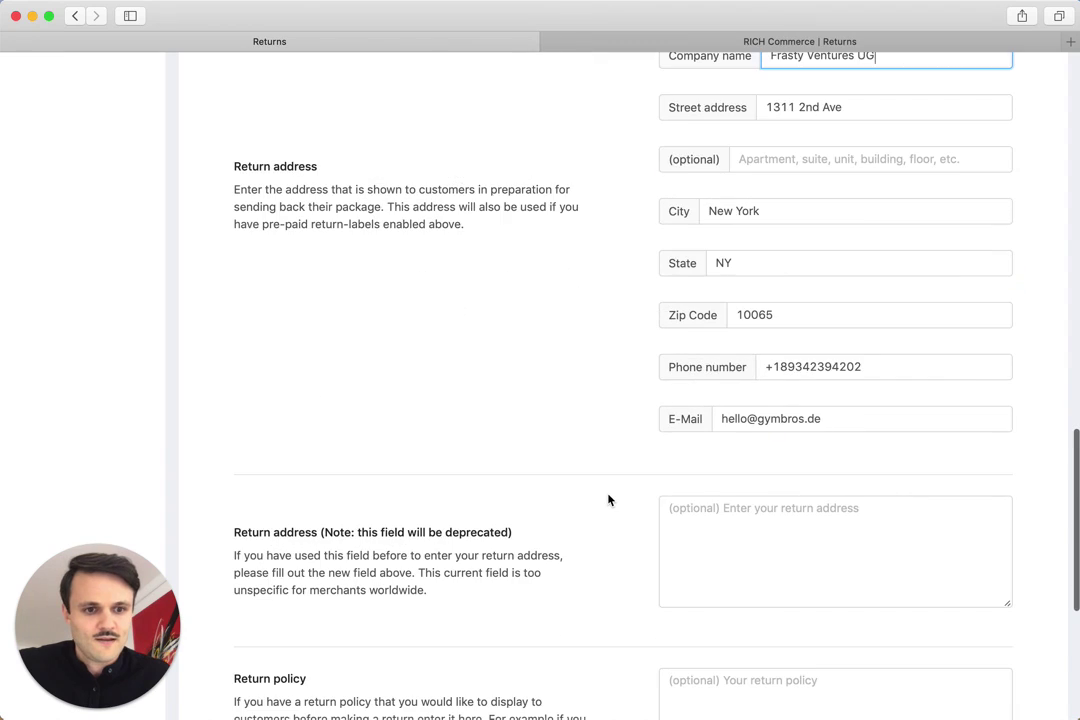
{"action": "scroll", "coordinate": [609, 500], "scroll_direction": "down", "scroll_amount": 8}
{"action": "left_click", "coordinate": [614, 636]}
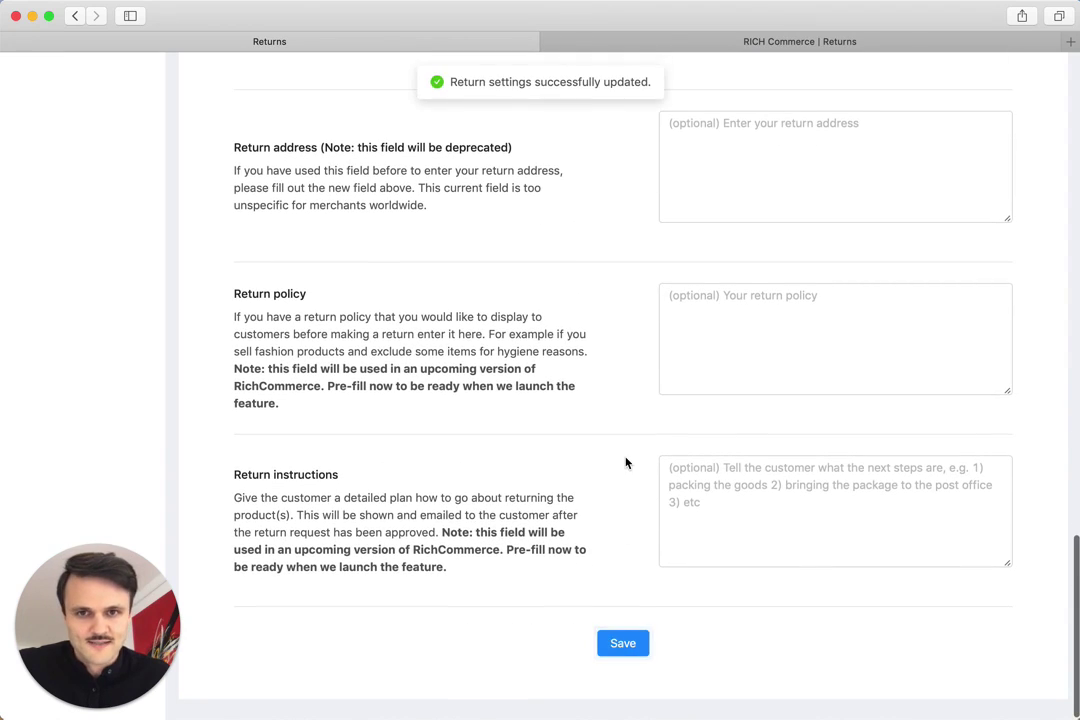
{"action": "scroll", "coordinate": [627, 500], "scroll_direction": "up", "scroll_amount": 20}
{"action": "scroll", "coordinate": [626, 462], "scroll_direction": "up", "scroll_amount": 4}
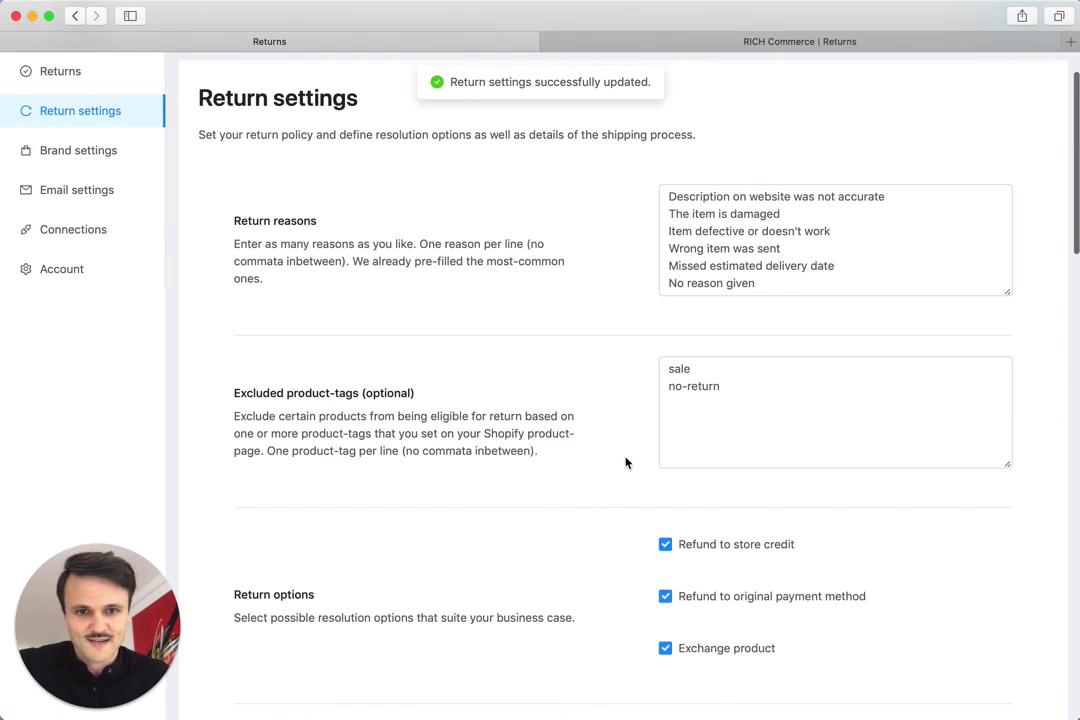
{"action": "scroll", "coordinate": [626, 462], "scroll_direction": "down", "scroll_amount": 10}
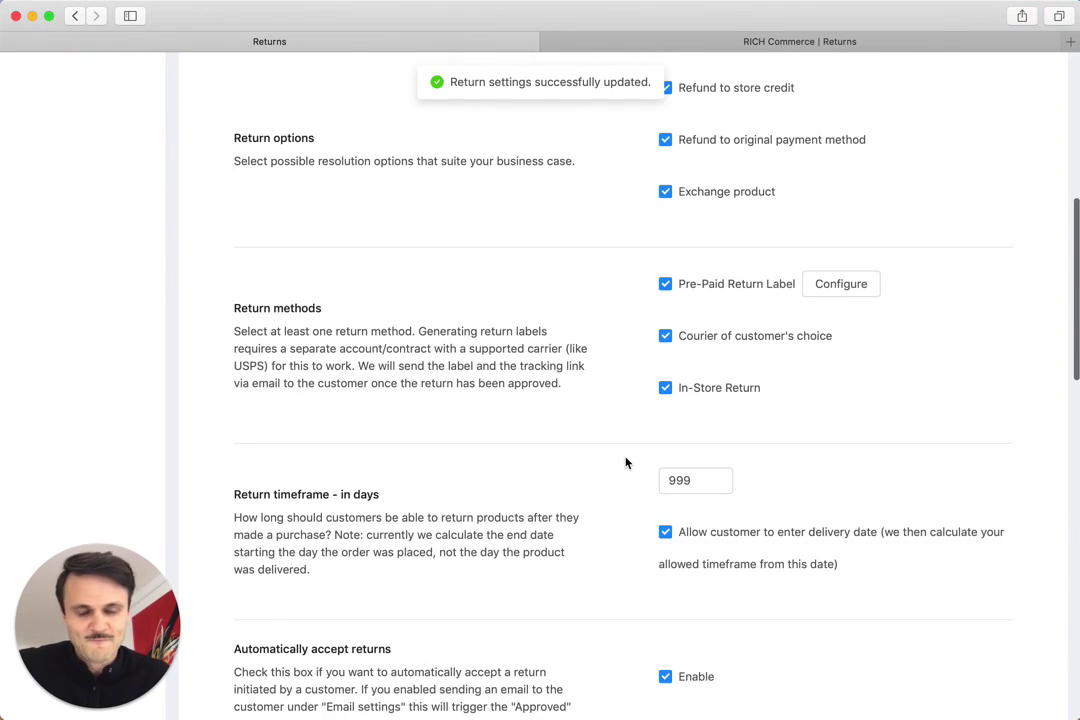
{"action": "left_click", "coordinate": [845, 288]}
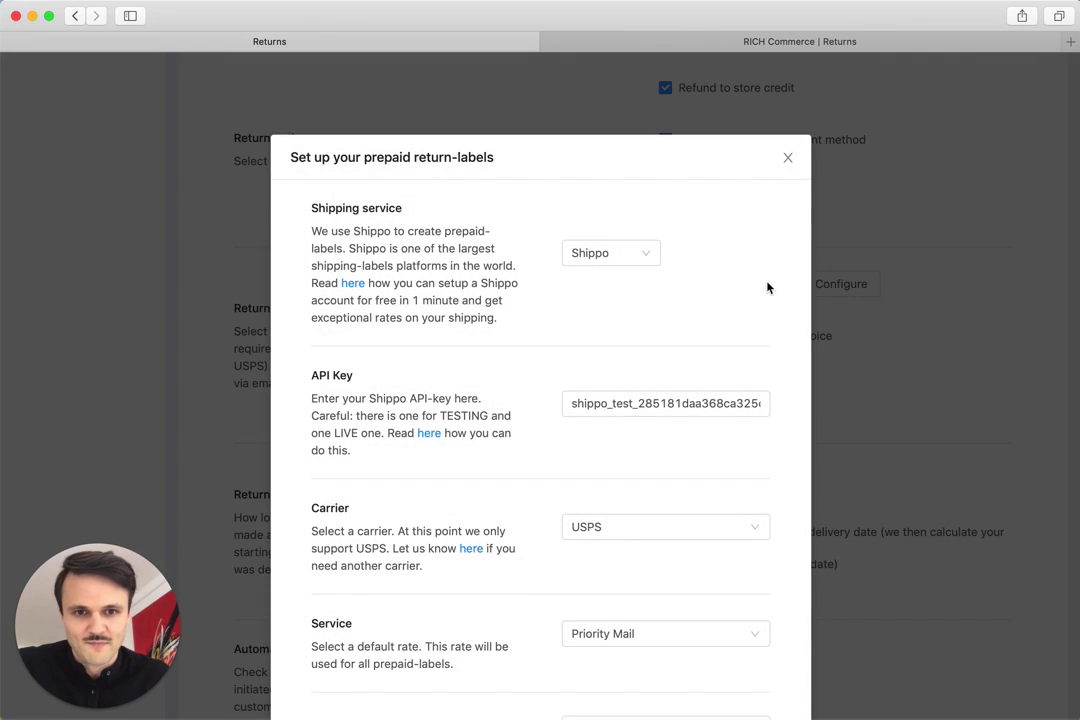
{"action": "scroll", "coordinate": [759, 279], "scroll_direction": "down", "scroll_amount": 10}
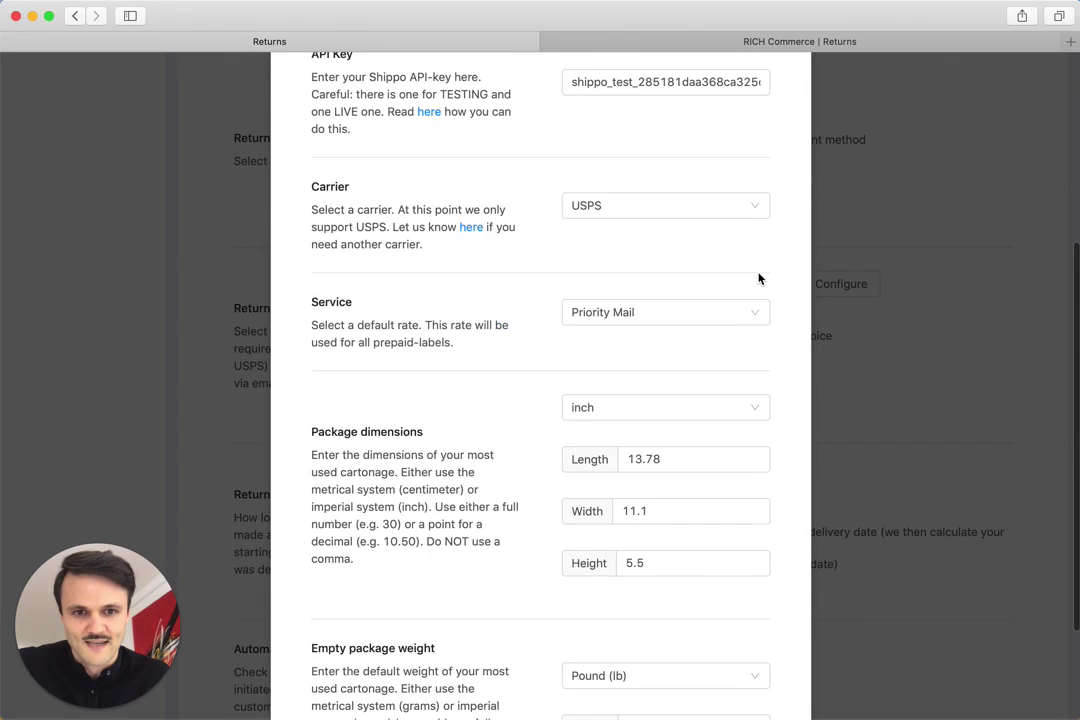
{"action": "left_click", "coordinate": [767, 369]}
{"action": "scroll", "coordinate": [767, 371], "scroll_direction": "up", "scroll_amount": 10}
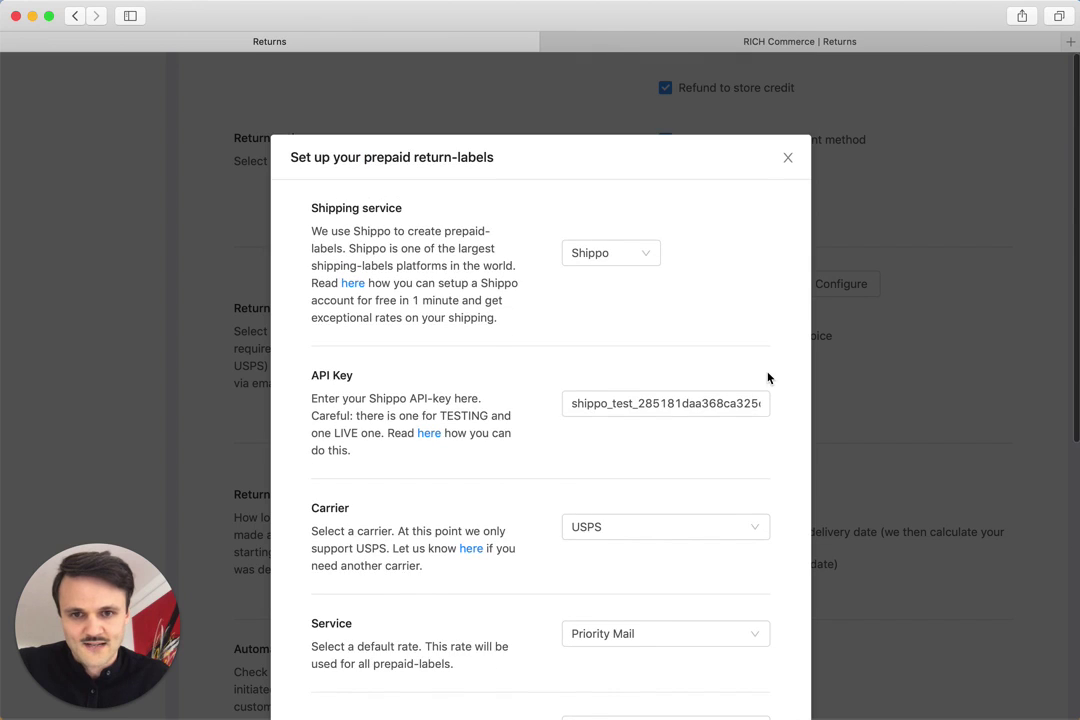
{"action": "left_click", "coordinate": [788, 158]}
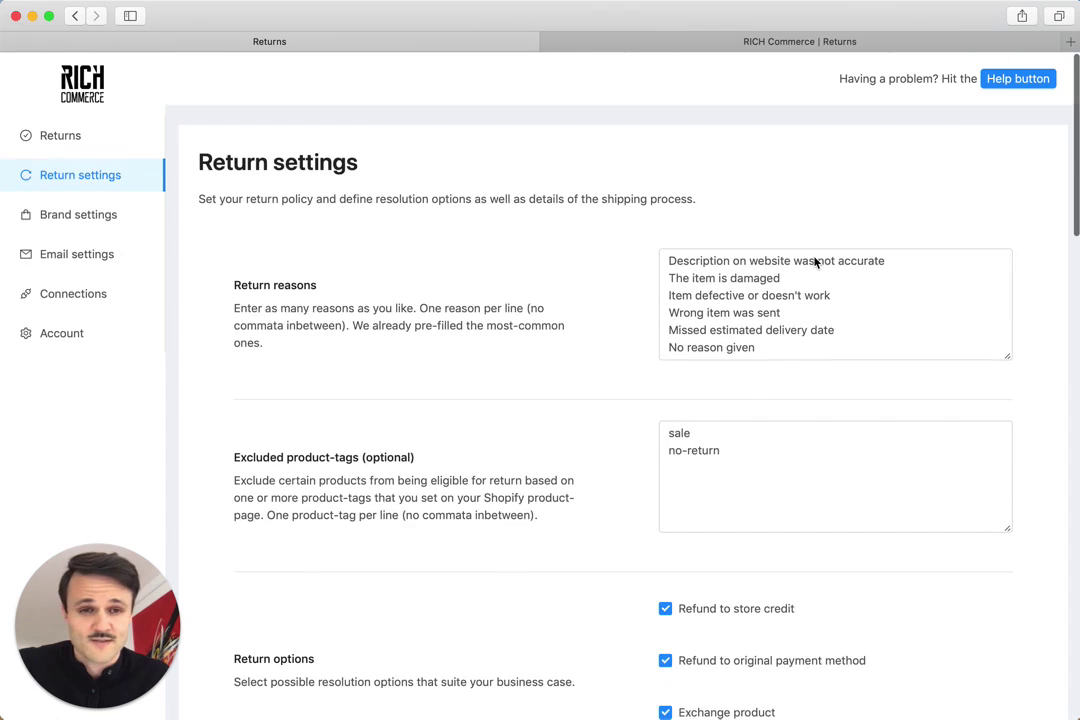
{"action": "left_click", "coordinate": [815, 262]}
{"action": "left_click", "coordinate": [403, 237]}
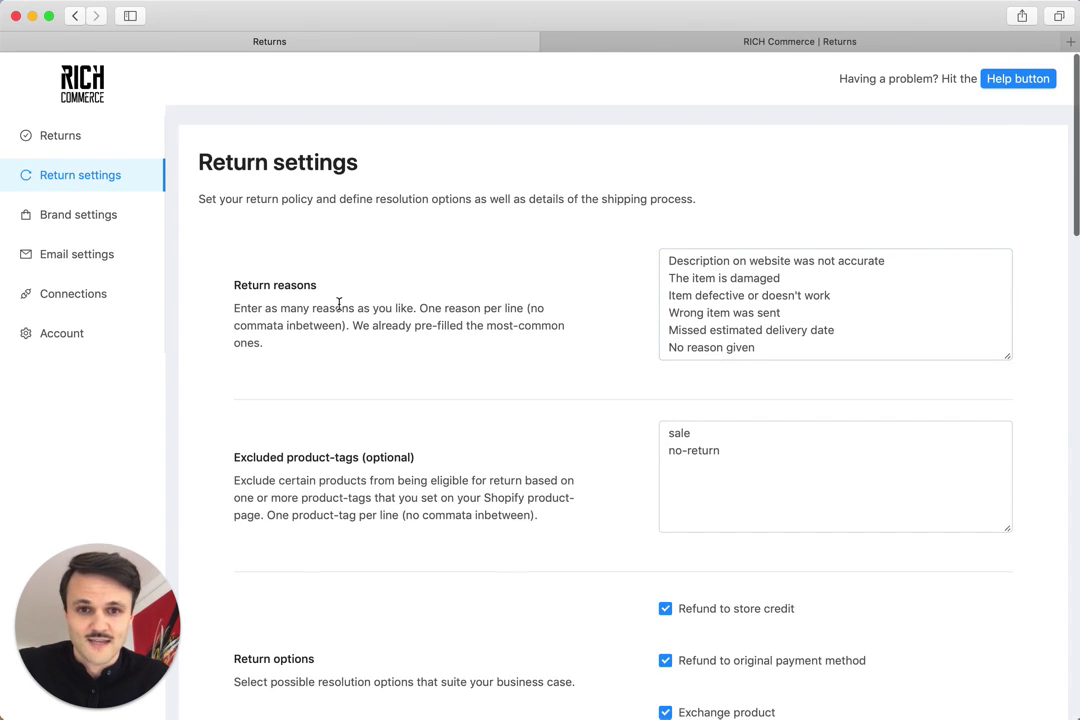
- Open Brand settings and look through the Store URL, Shopify store URL and Contact email fields
{"action": "left_click", "coordinate": [126, 218]}
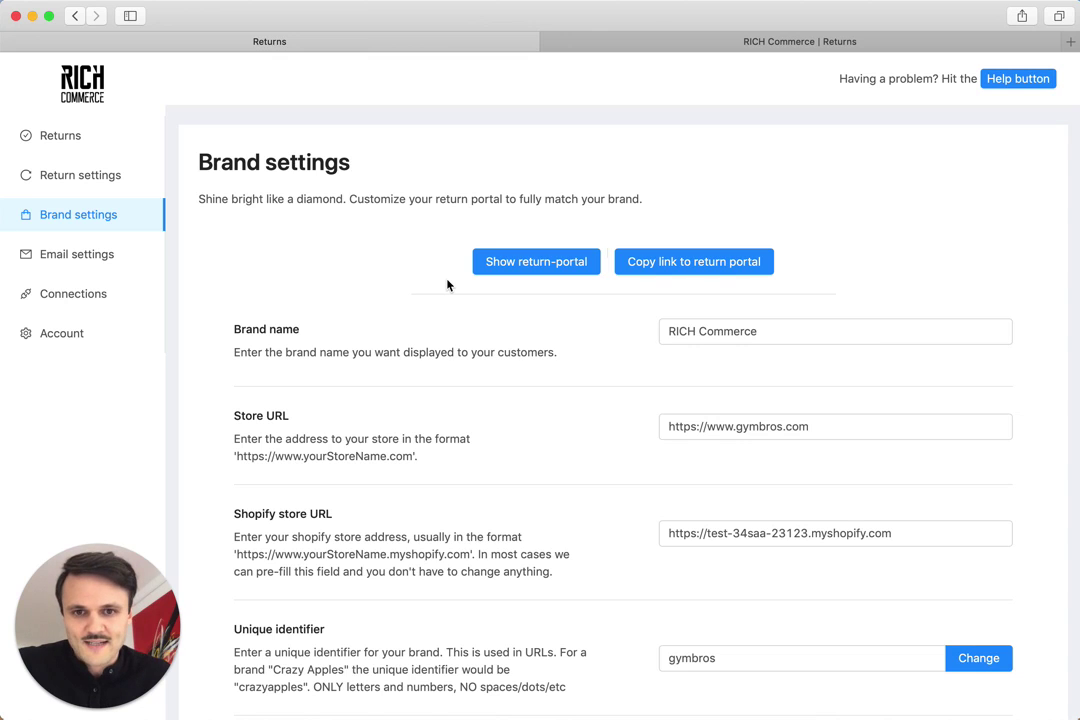
{"action": "scroll", "coordinate": [446, 284], "scroll_direction": "down", "scroll_amount": 3}
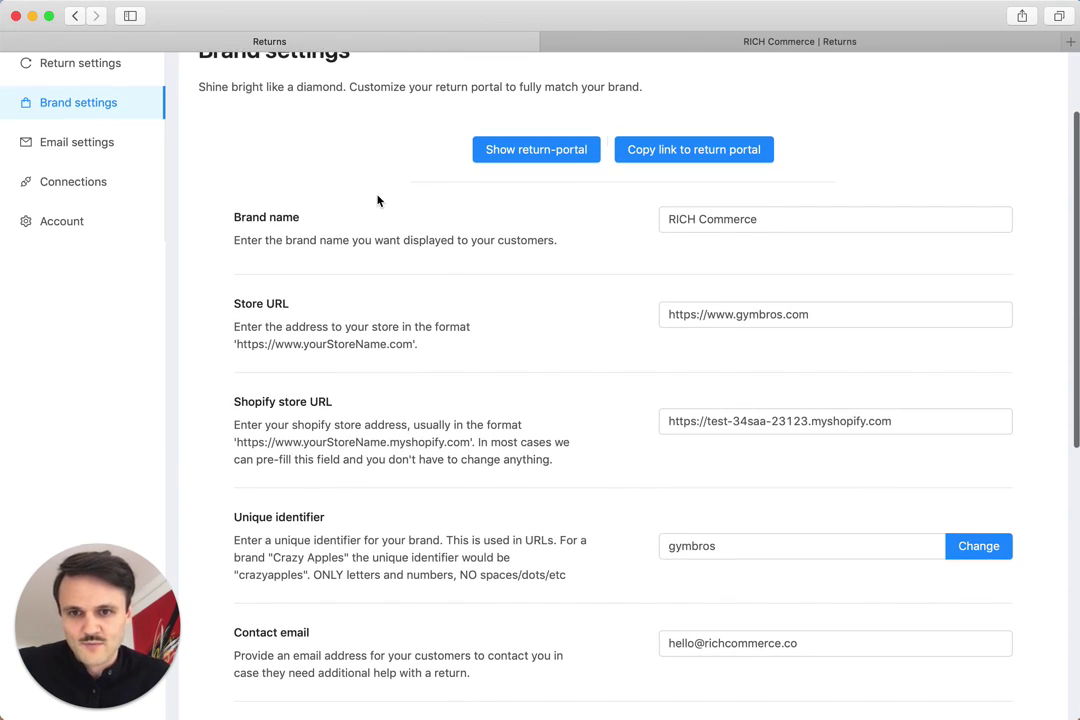
{"action": "scroll", "coordinate": [377, 200], "scroll_direction": "down", "scroll_amount": 3}
{"action": "left_click", "coordinate": [762, 148]}
{"action": "scroll", "coordinate": [750, 145], "scroll_direction": "down", "scroll_amount": 1}
{"action": "left_click", "coordinate": [663, 189]}
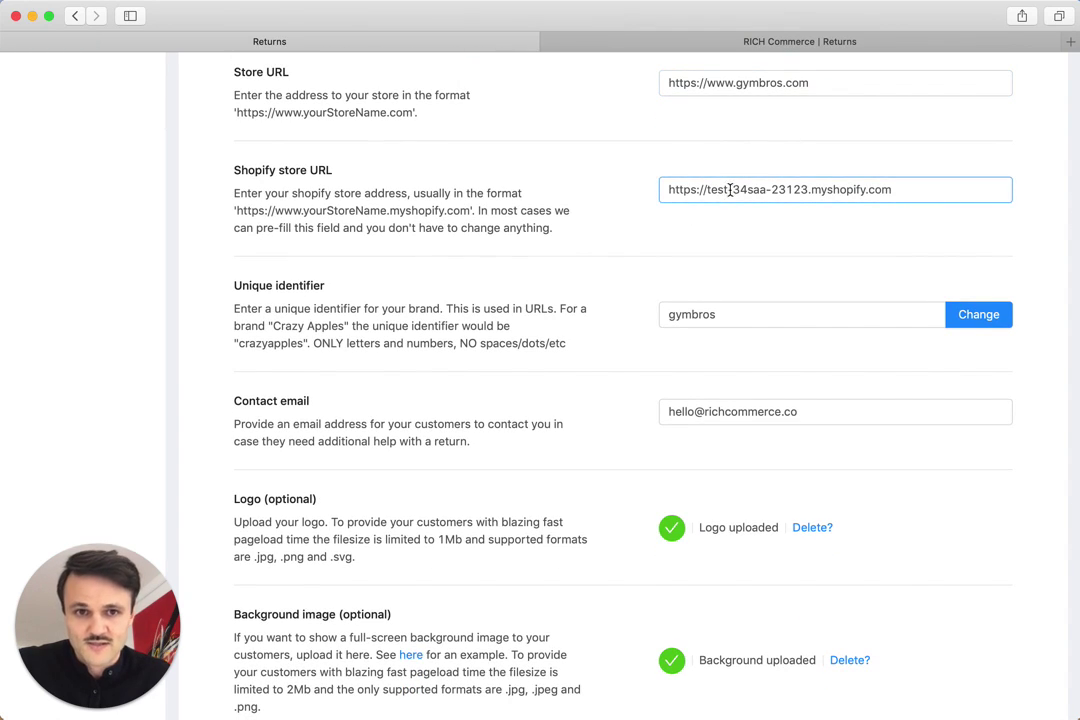
{"action": "left_click", "coordinate": [655, 124]}
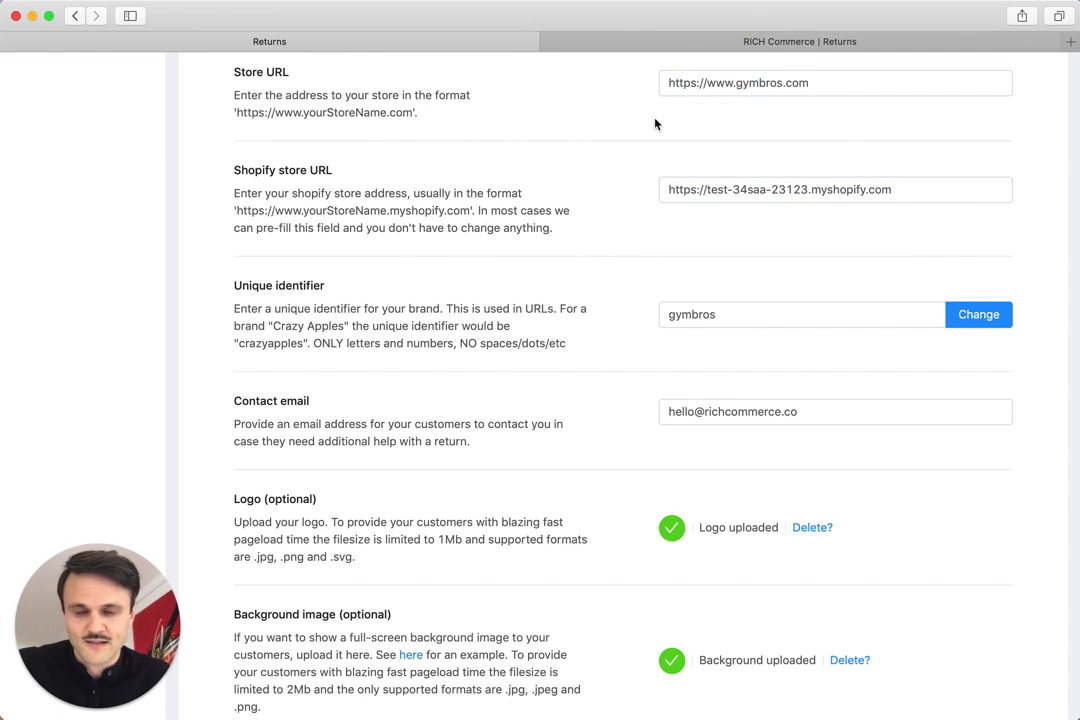
{"action": "scroll", "coordinate": [655, 124], "scroll_direction": "down", "scroll_amount": 3}
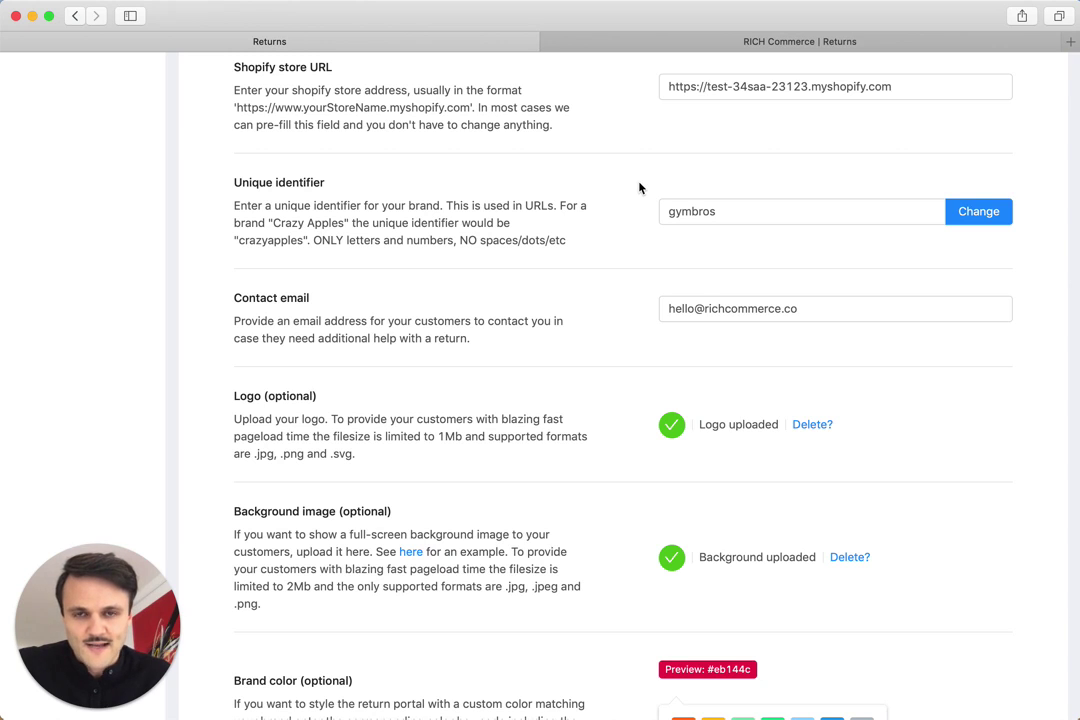
{"action": "scroll", "coordinate": [640, 188], "scroll_direction": "down", "scroll_amount": 3}
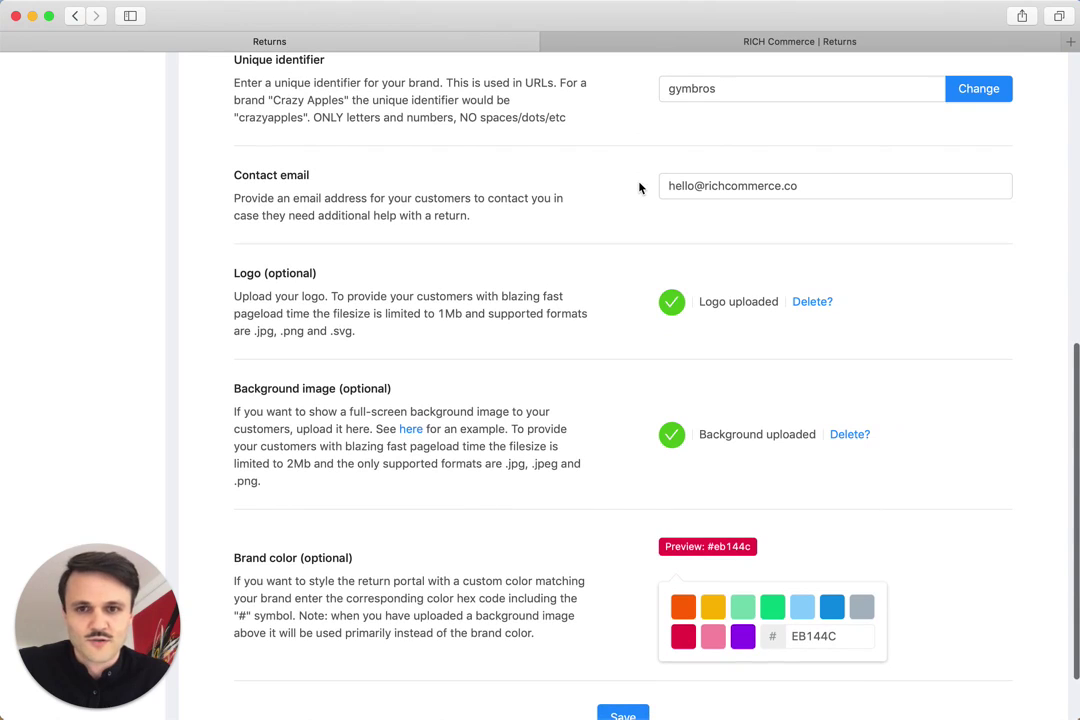
{"action": "left_click", "coordinate": [677, 198]}
{"action": "scroll", "coordinate": [677, 198], "scroll_direction": "down", "scroll_amount": 1}
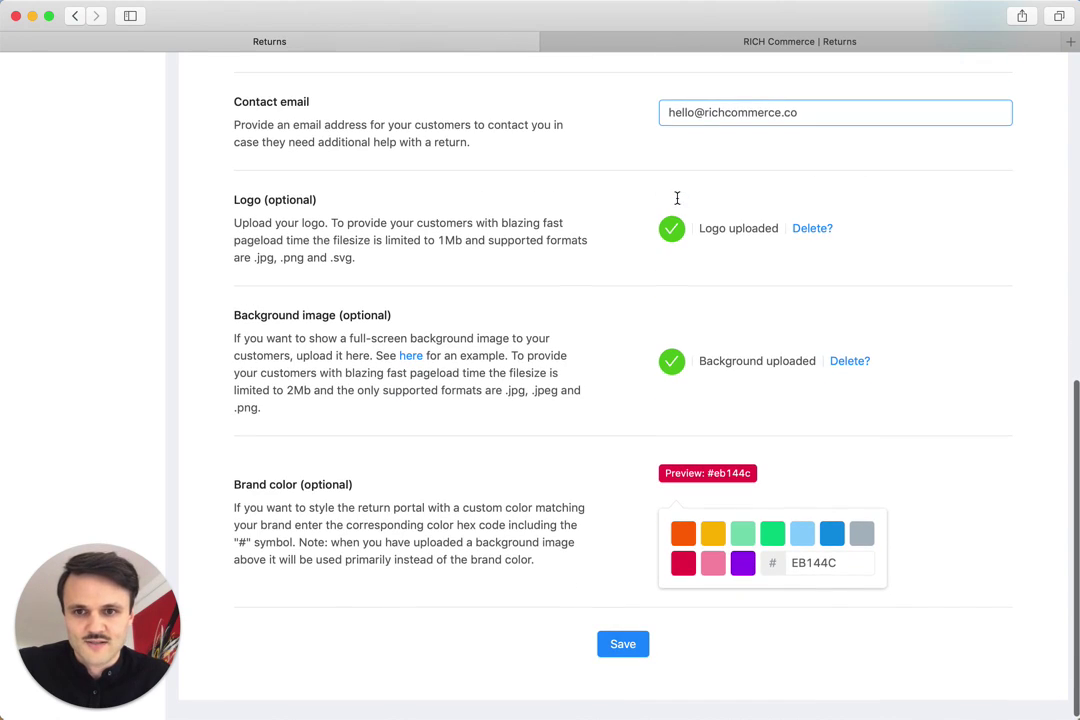
{"action": "left_click", "coordinate": [681, 203]}
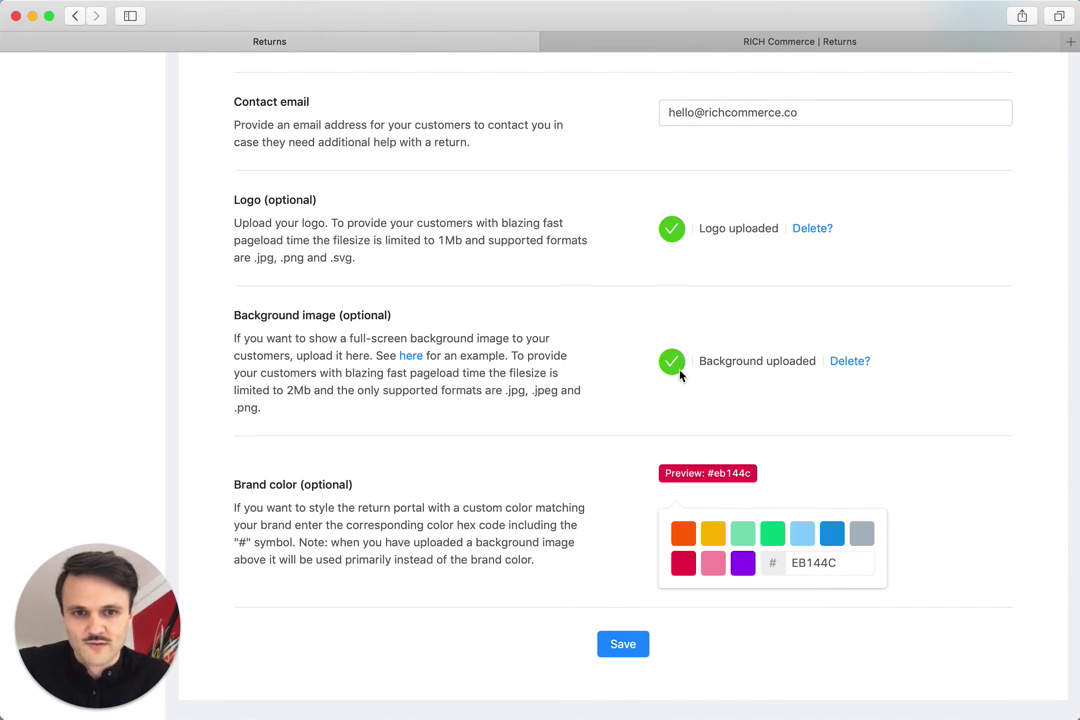
{"action": "left_click", "coordinate": [648, 45]}
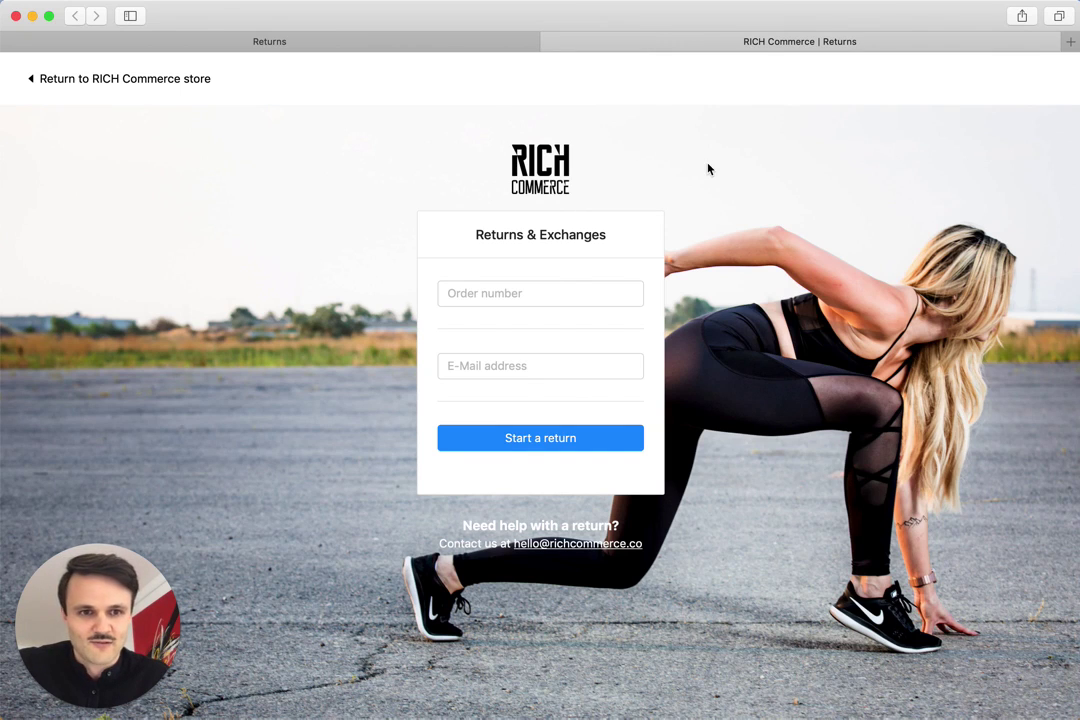
{"action": "left_click", "coordinate": [422, 42]}
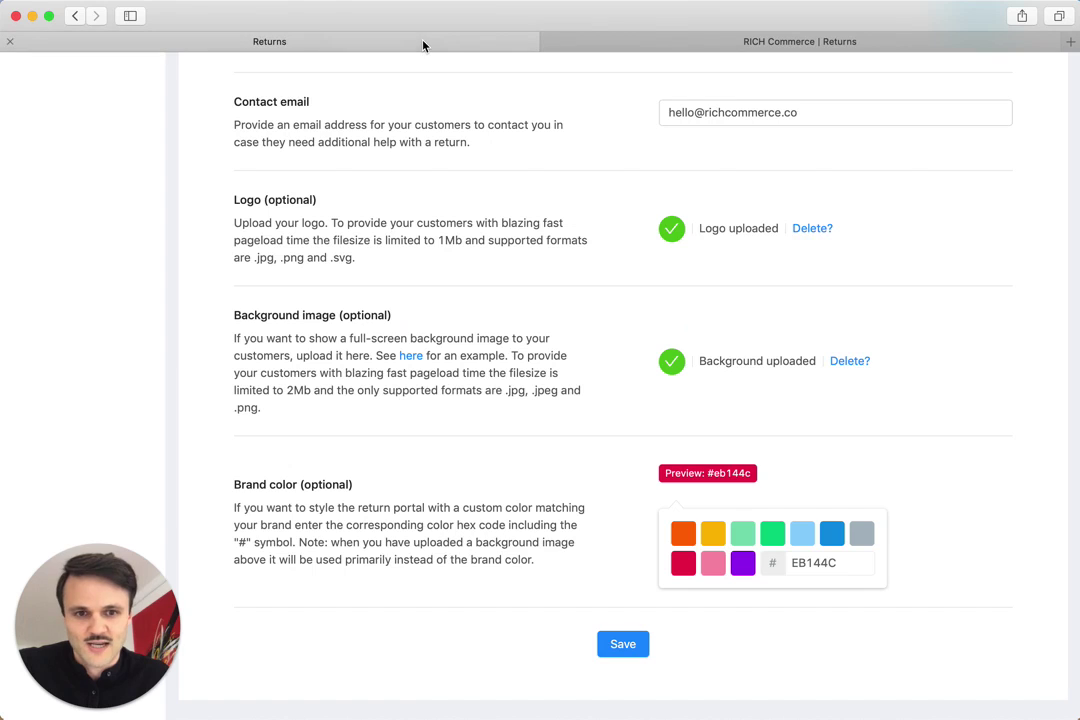
- Delete the old background, upload bg3.jpeg, save, and reload the return portal tab
{"action": "left_click", "coordinate": [845, 362]}
{"action": "left_click", "coordinate": [1040, 320]}
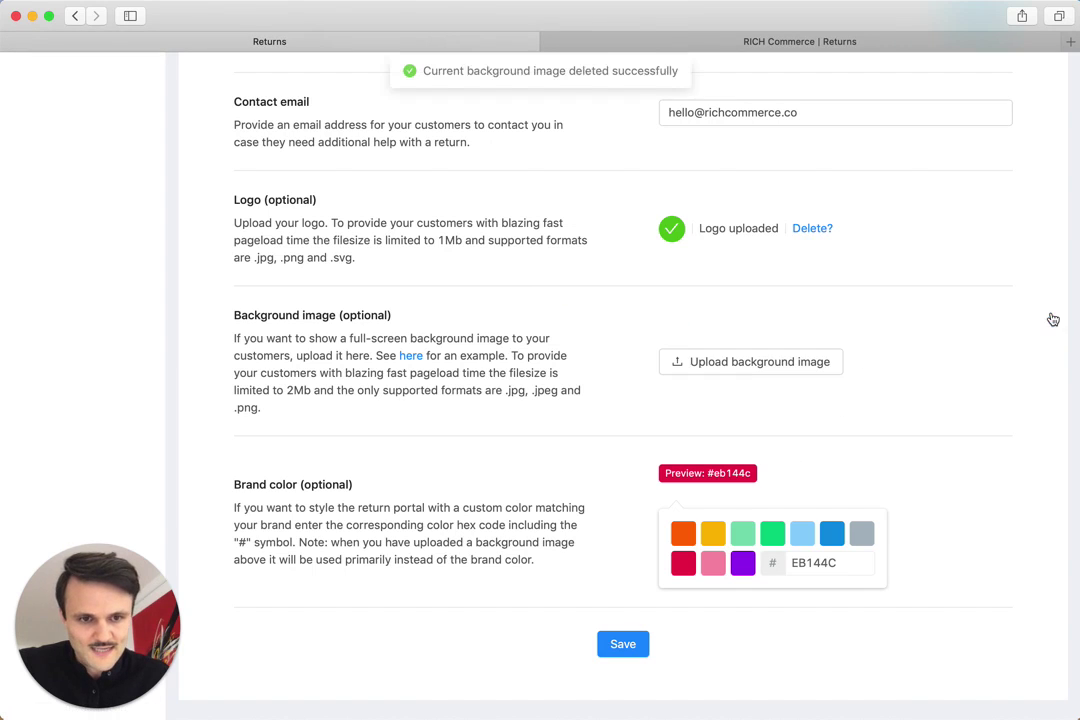
{"action": "left_click", "coordinate": [760, 366]}
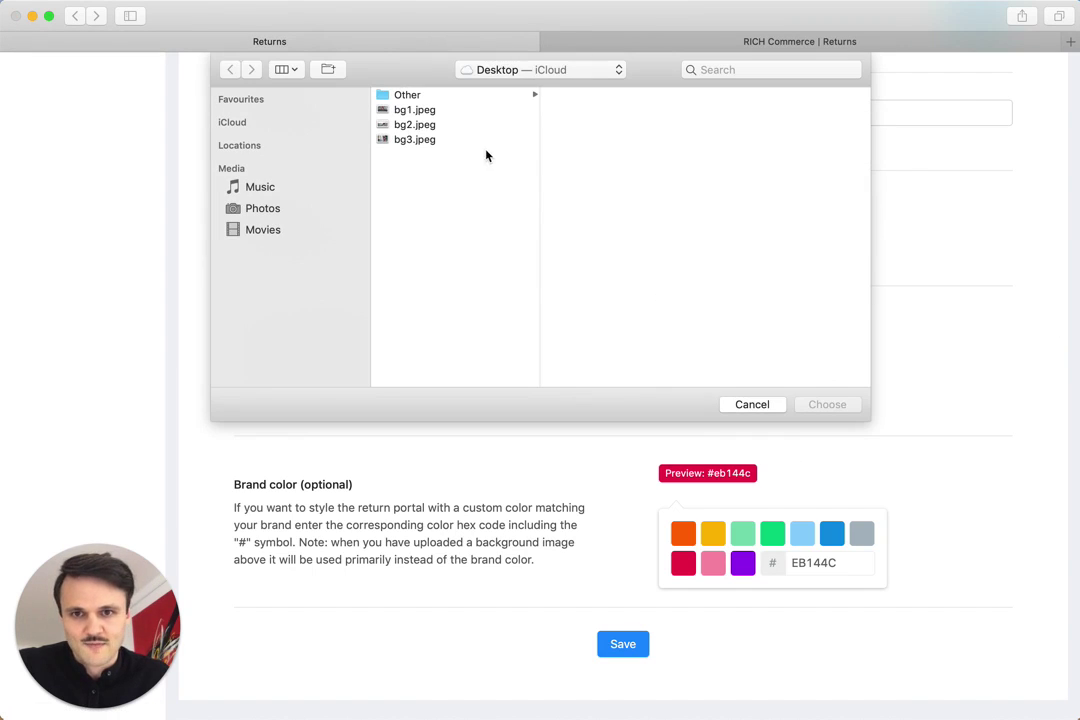
{"action": "left_click", "coordinate": [416, 139]}
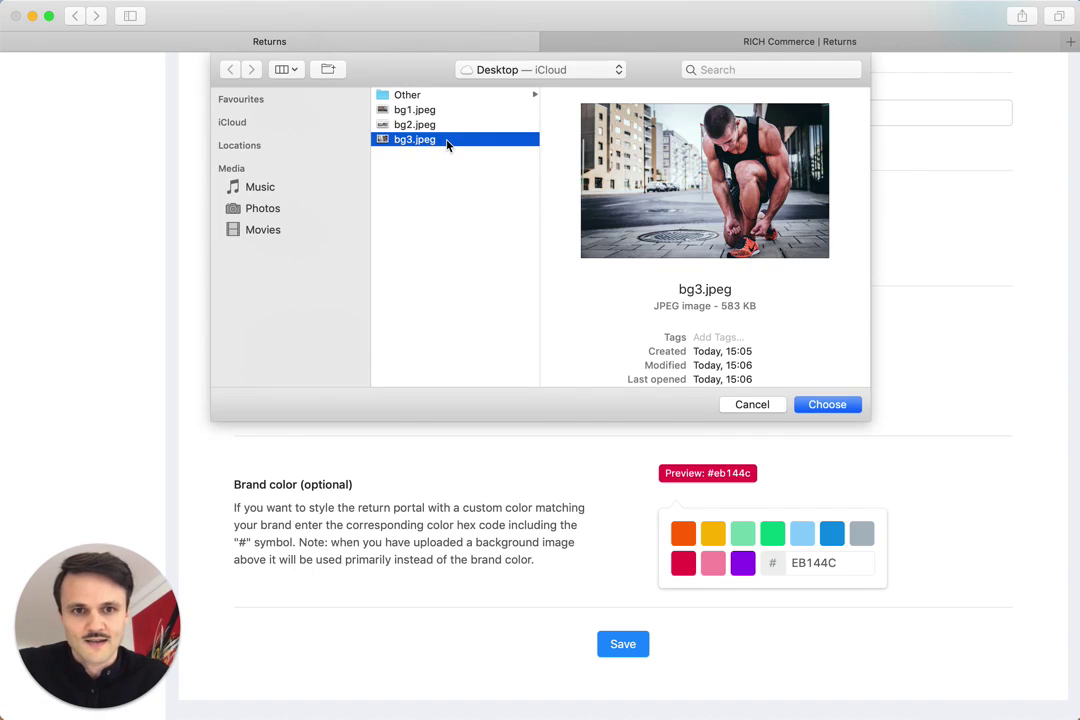
{"action": "double_click", "coordinate": [416, 139]}
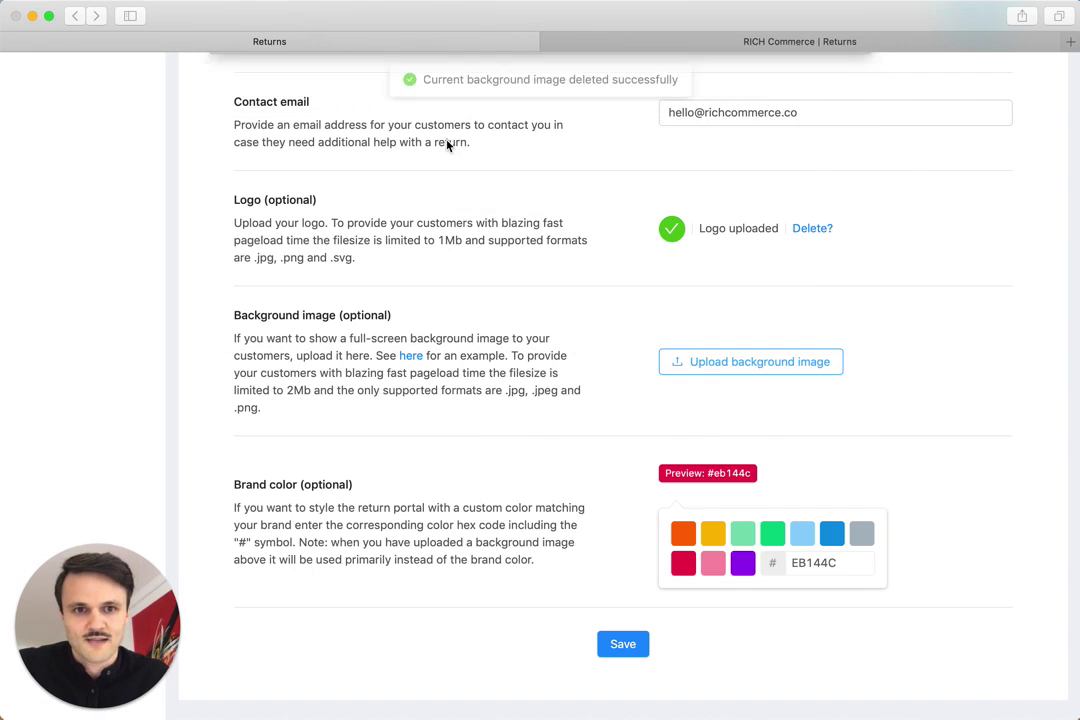
{"action": "left_click", "coordinate": [624, 645]}
{"action": "left_click", "coordinate": [656, 42]}
{"action": "key", "text": "super+r"}
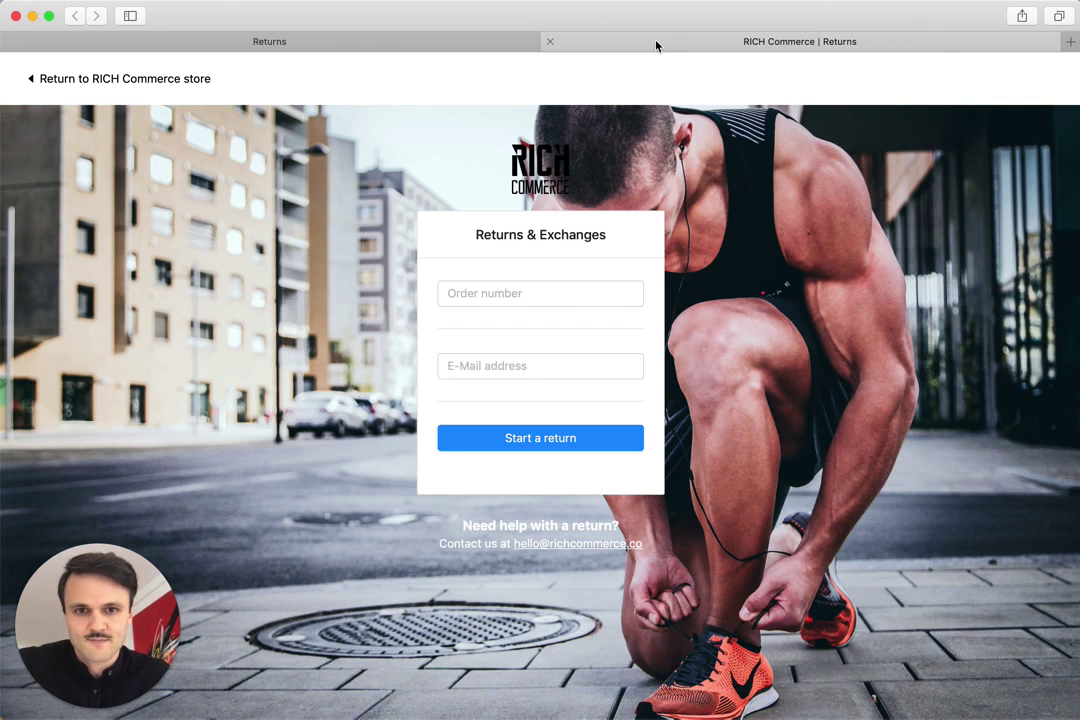
- Back in Brand settings, replace the background image with bg2.jpeg and save
{"action": "left_click", "coordinate": [424, 45]}
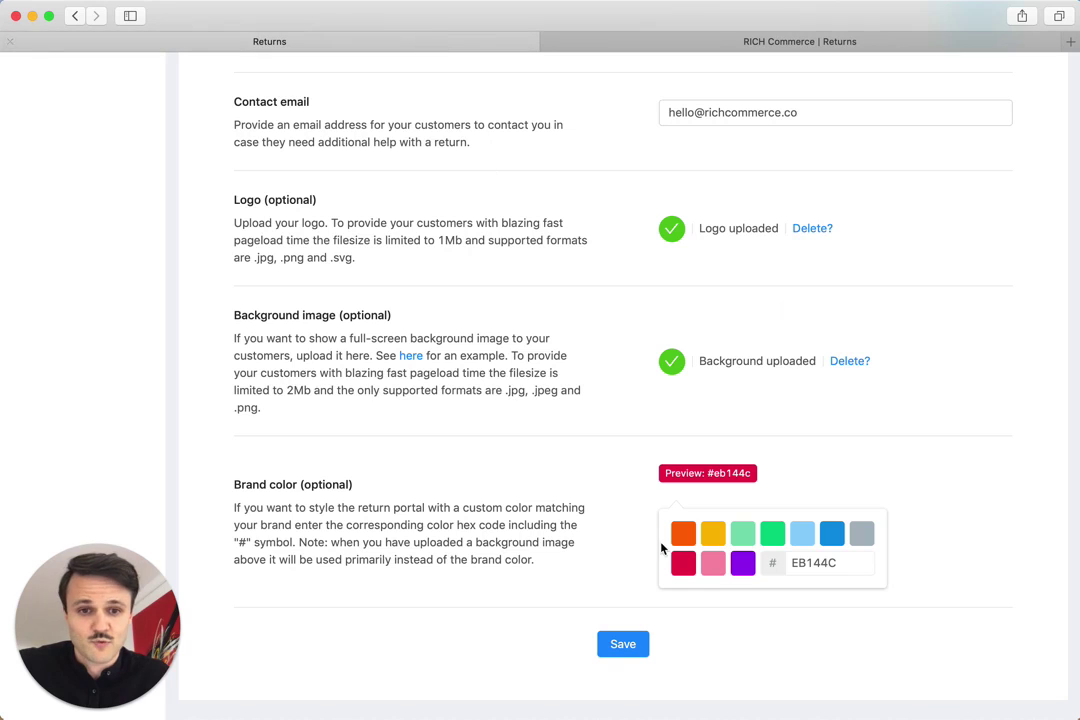
{"action": "left_click", "coordinate": [849, 361]}
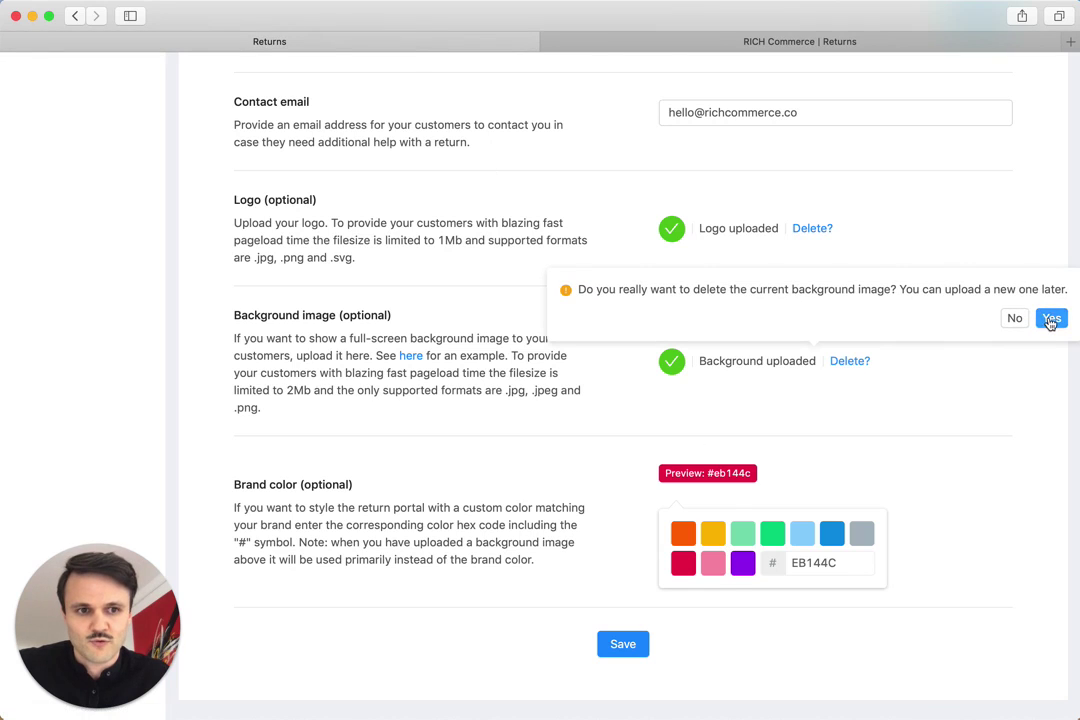
{"action": "left_click", "coordinate": [1045, 318]}
{"action": "left_click", "coordinate": [763, 364]}
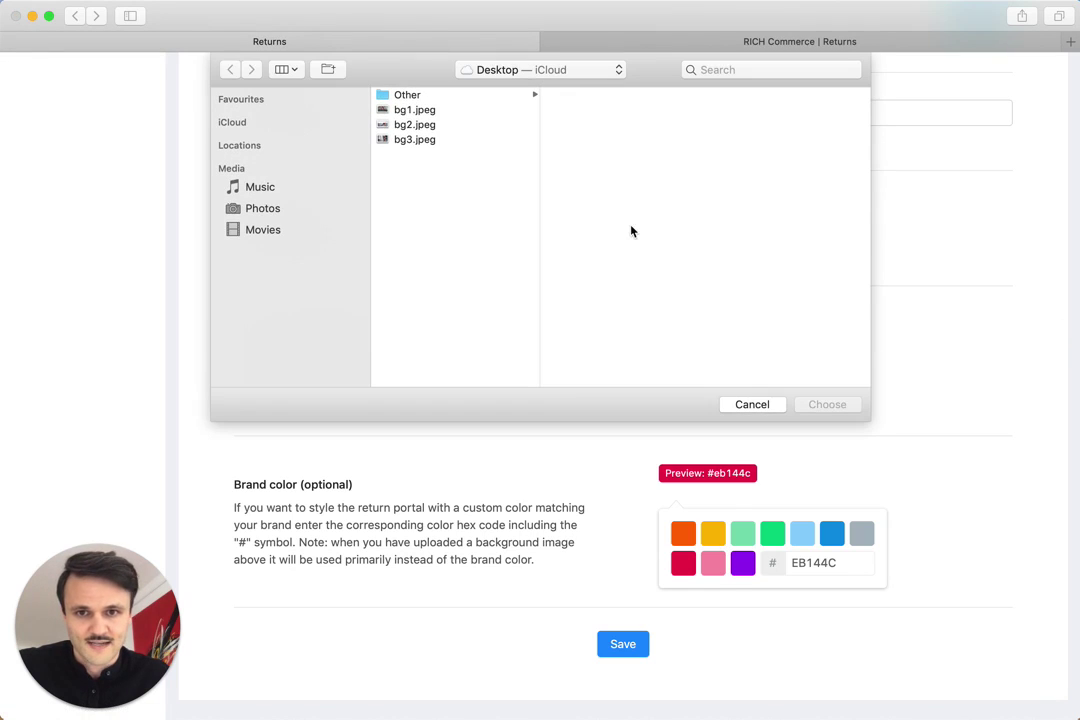
{"action": "left_click", "coordinate": [465, 126]}
{"action": "key", "text": "Return"}
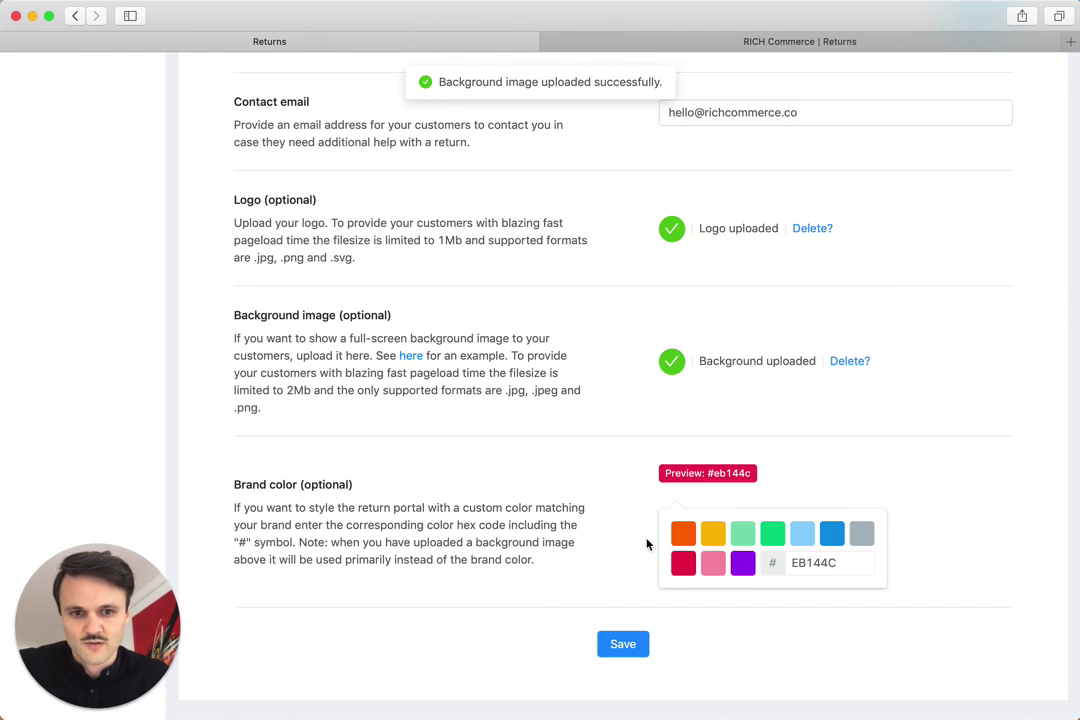
{"action": "left_click", "coordinate": [621, 646]}
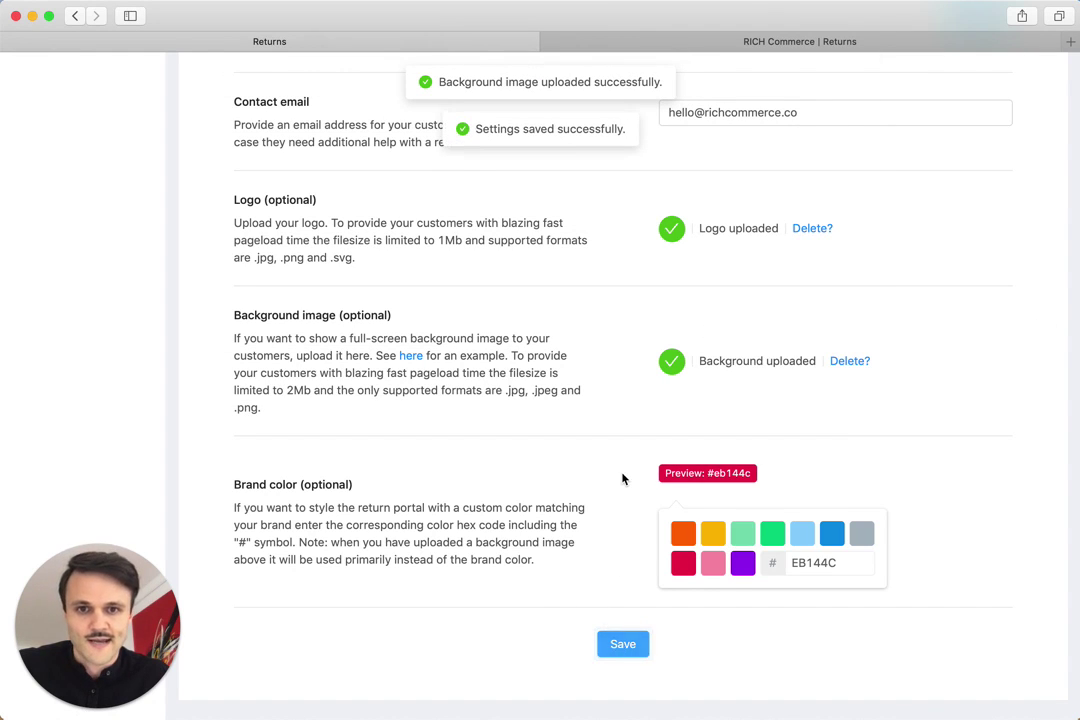
{"action": "scroll", "coordinate": [622, 477], "scroll_direction": "up", "scroll_amount": 10}
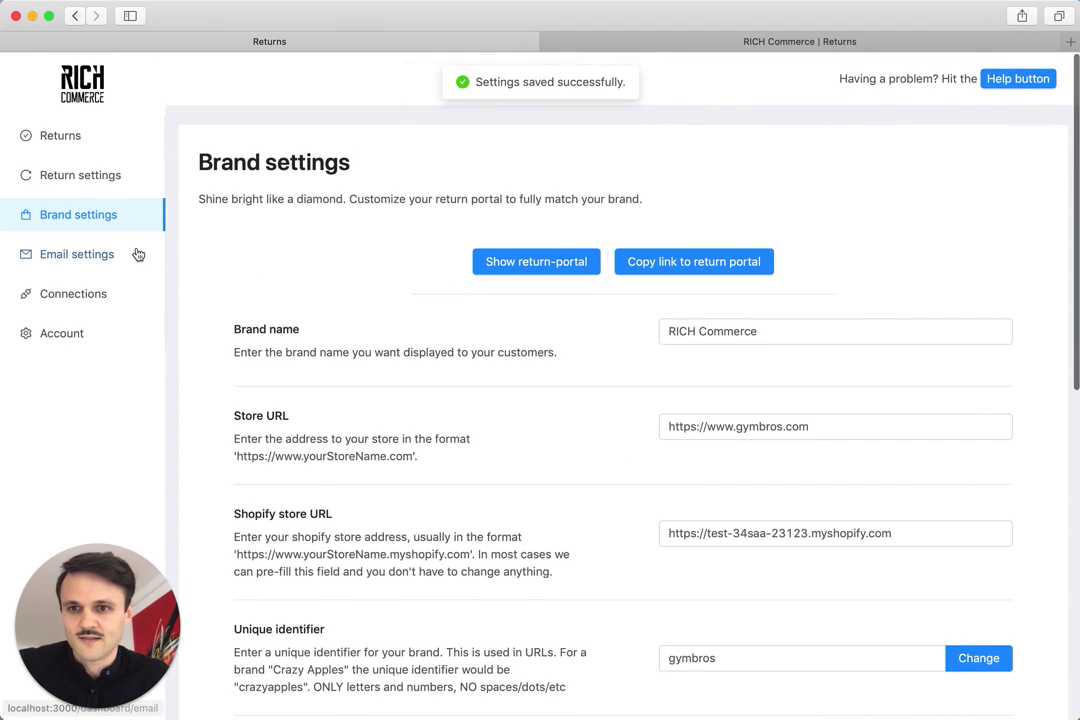
- Open Email settings and look at the Select email template list
{"action": "left_click", "coordinate": [116, 254]}
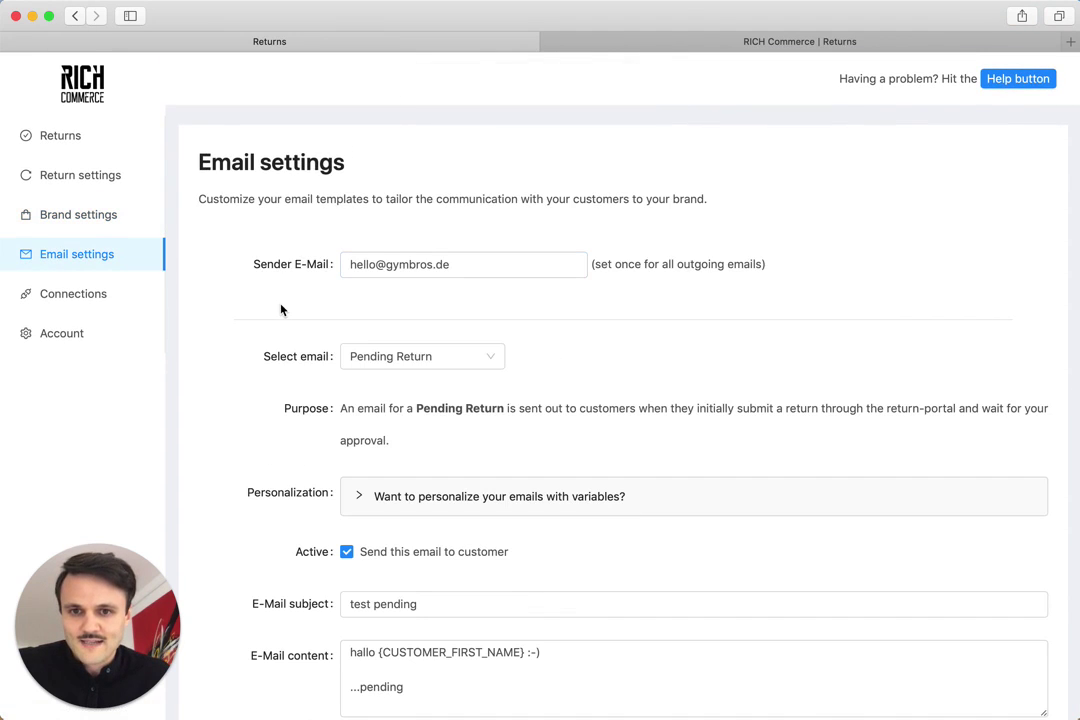
{"action": "scroll", "coordinate": [278, 308], "scroll_direction": "down", "scroll_amount": 3}
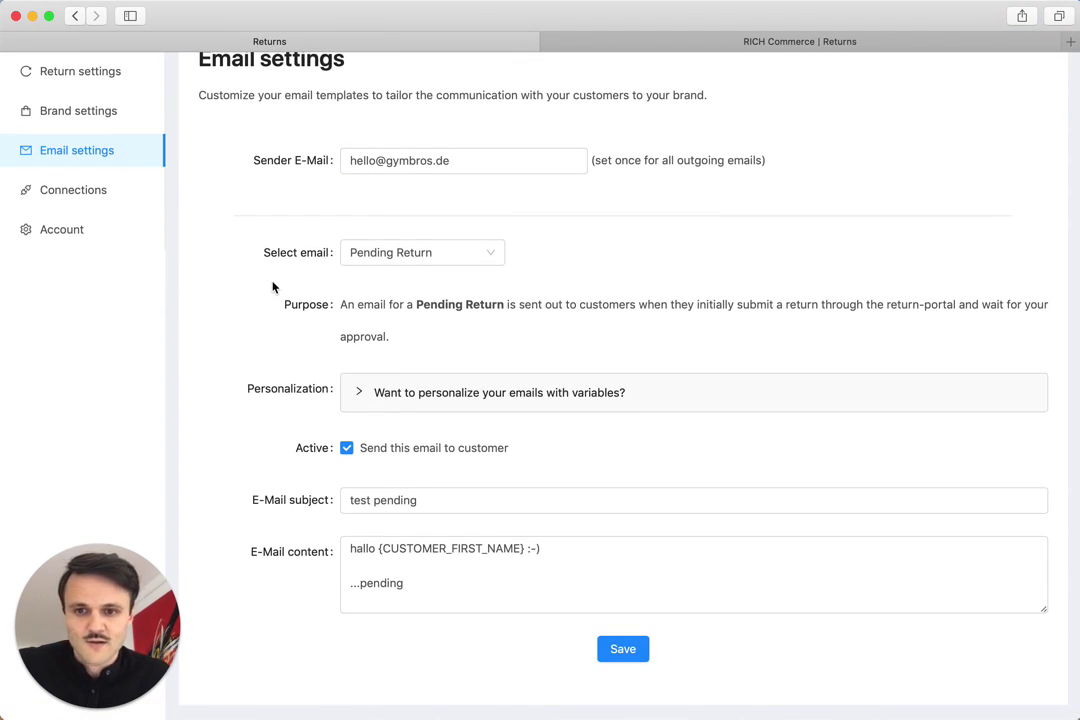
{"action": "left_click", "coordinate": [401, 256]}
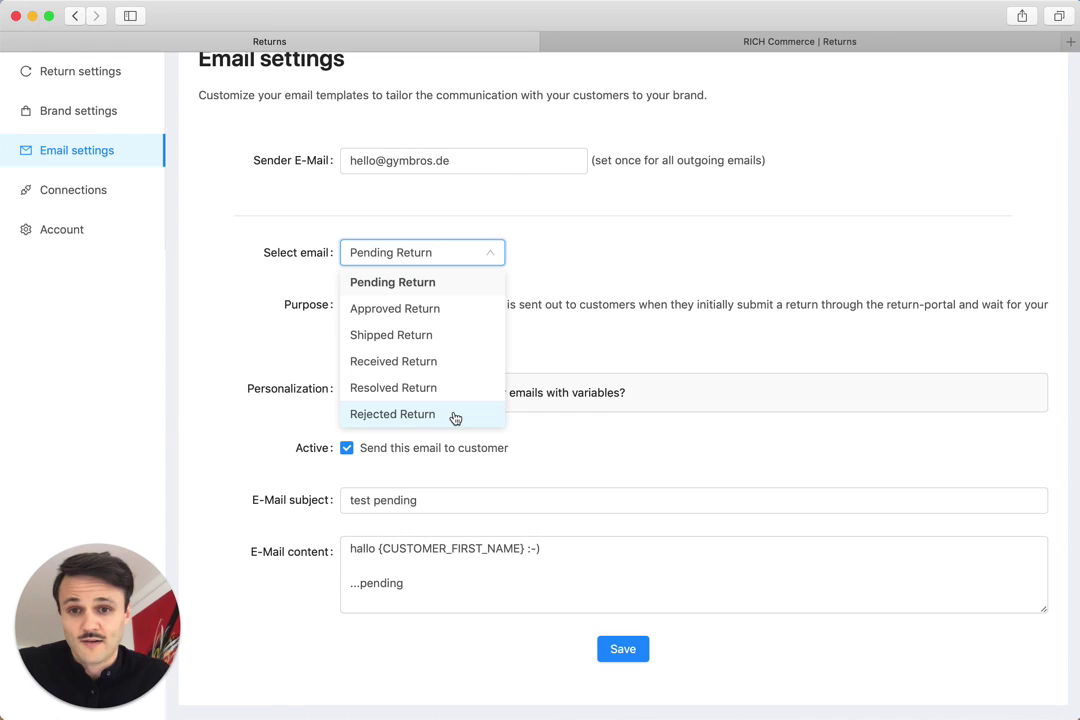
{"action": "left_click", "coordinate": [589, 332]}
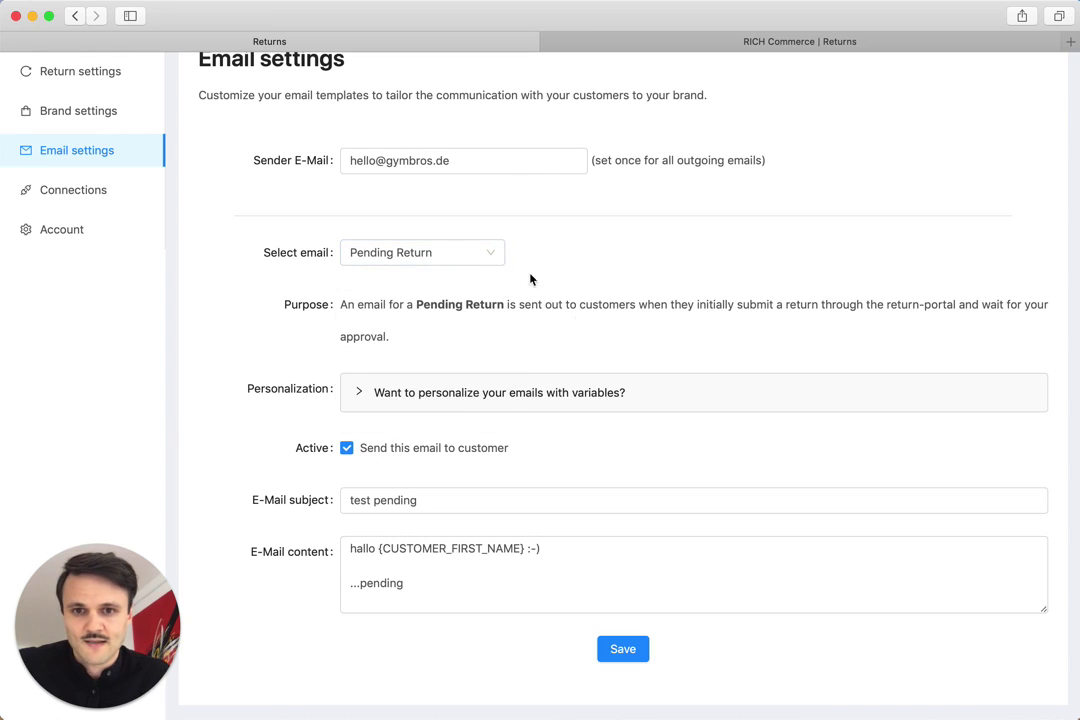
- View the Approved Return template, then switch back to Pending Return
{"action": "left_click", "coordinate": [488, 257]}
{"action": "left_click", "coordinate": [473, 307]}
{"action": "triple_click", "coordinate": [542, 306]}
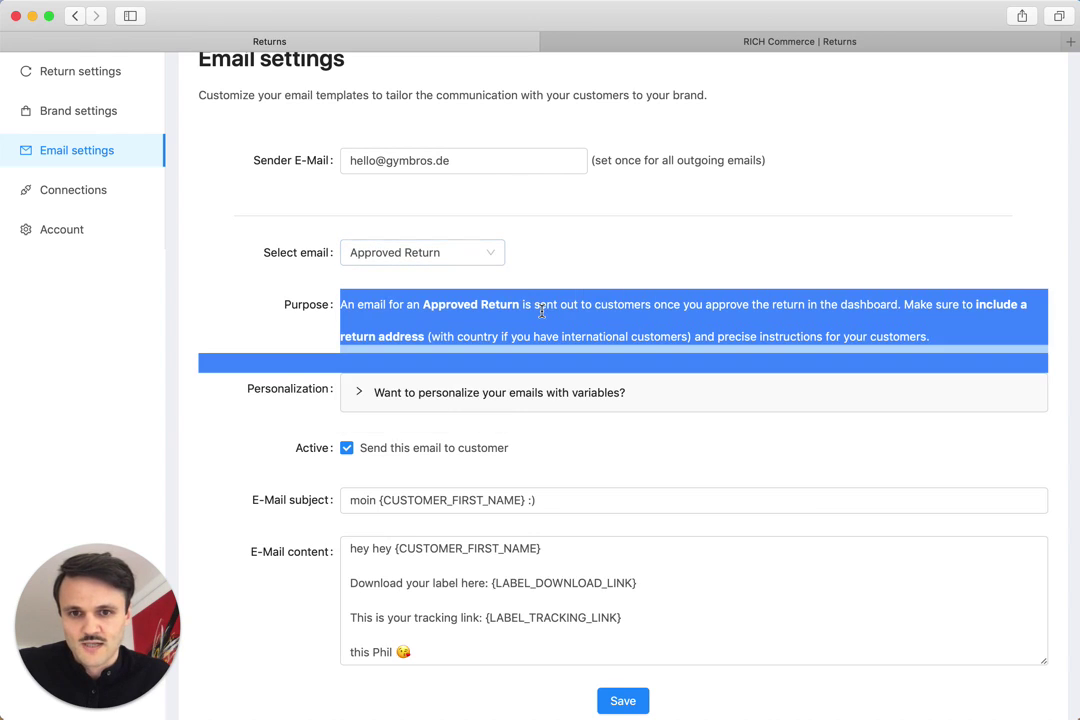
{"action": "left_click", "coordinate": [510, 298]}
{"action": "left_click", "coordinate": [487, 254]}
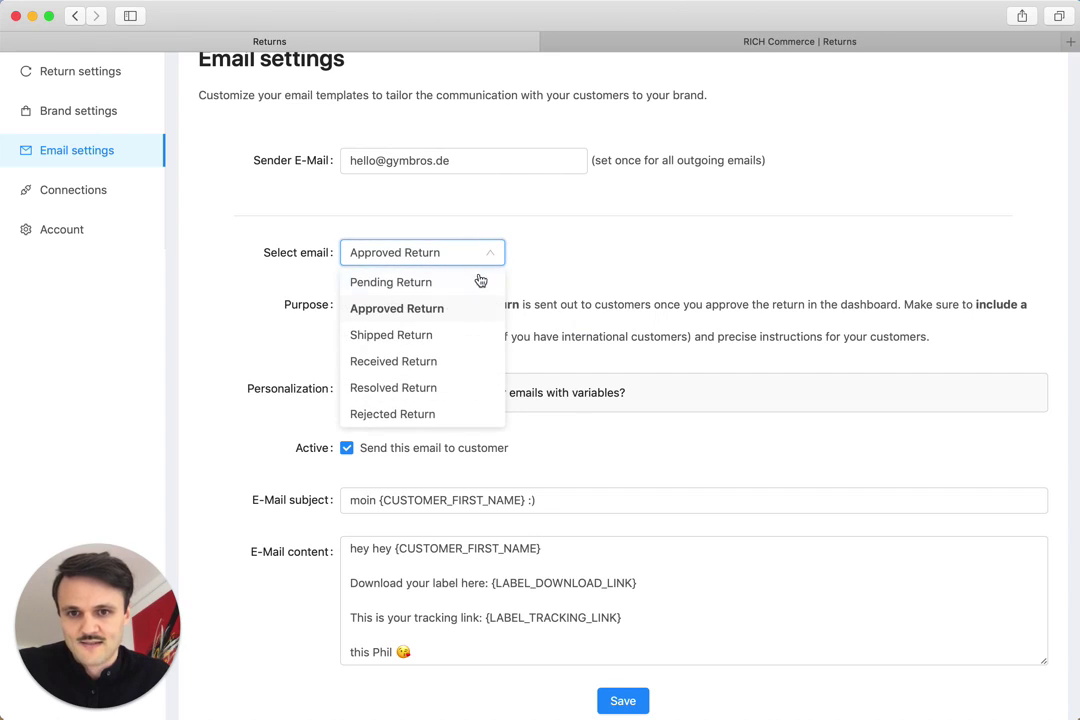
{"action": "left_click", "coordinate": [480, 283]}
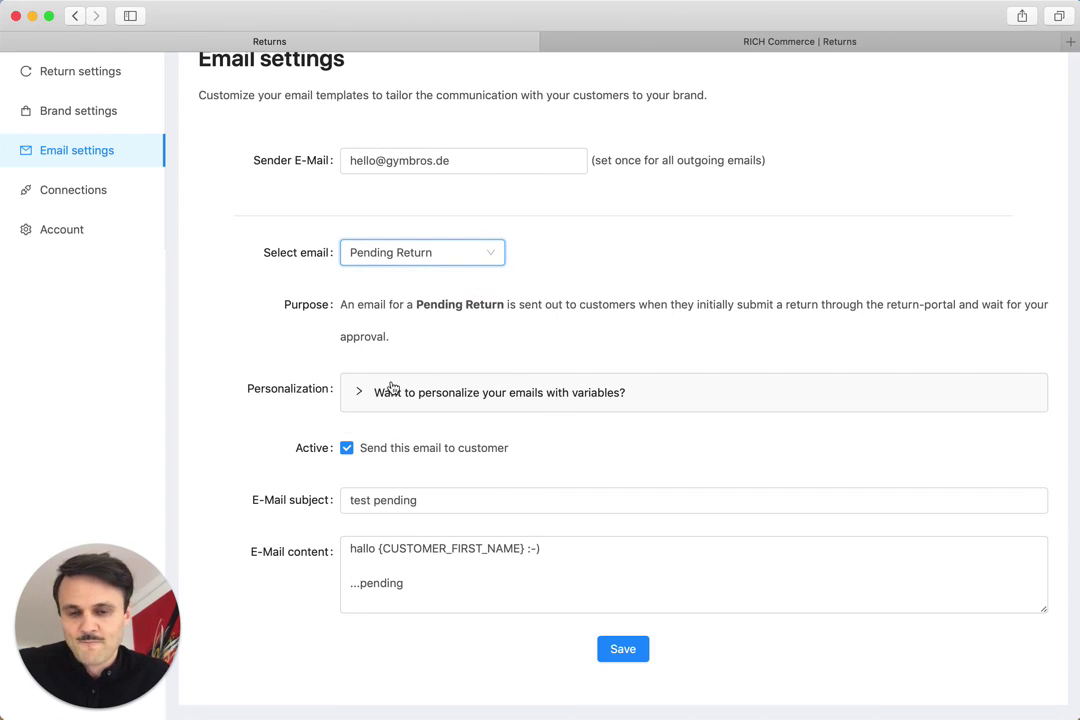
- Expand the personalization variables and select CUSTOMER_FIRST_NAME, CUSTOMER_LAST_NAME, LABEL_DOWNLOAD_LINK and LABEL_TRACKING_LINK
{"action": "left_click", "coordinate": [365, 393]}
{"action": "scroll", "coordinate": [368, 389], "scroll_direction": "down", "scroll_amount": 1}
{"action": "scroll", "coordinate": [368, 389], "scroll_direction": "down", "scroll_amount": 2}
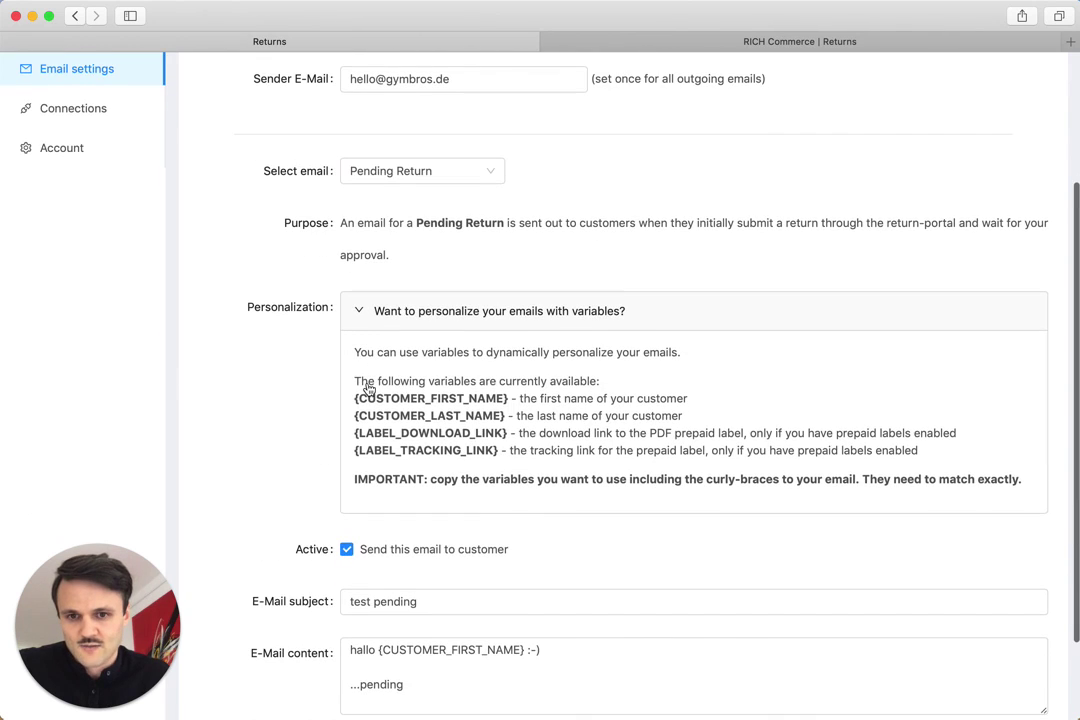
{"action": "double_click", "coordinate": [400, 399]}
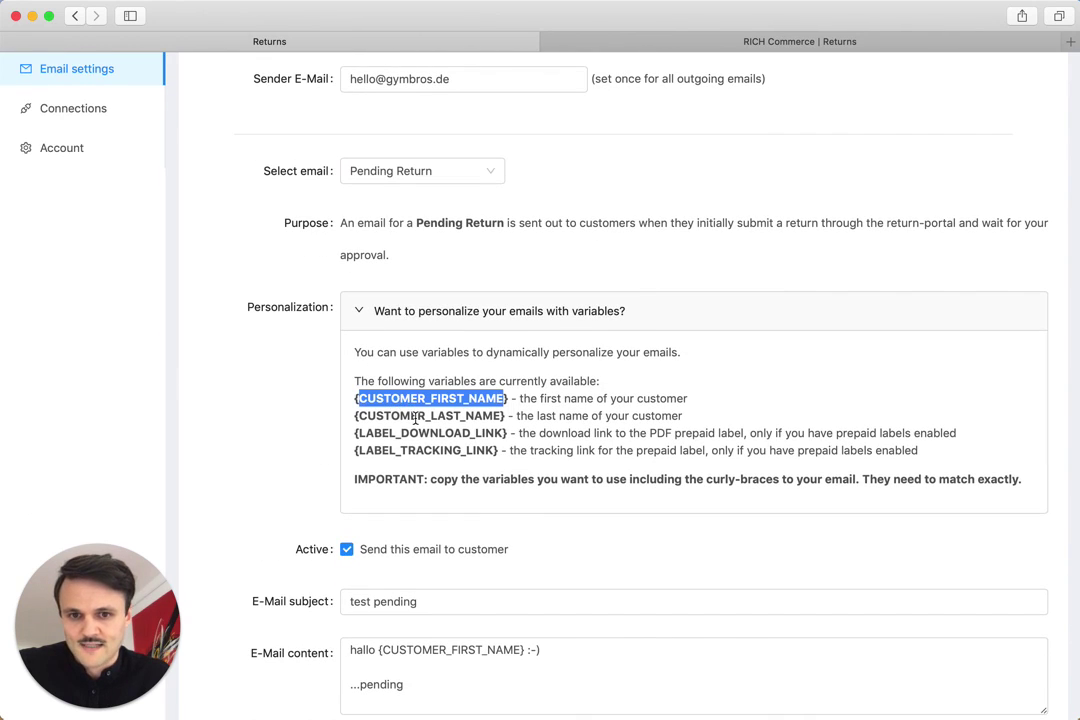
{"action": "double_click", "coordinate": [415, 416]}
{"action": "triple_click", "coordinate": [421, 433]}
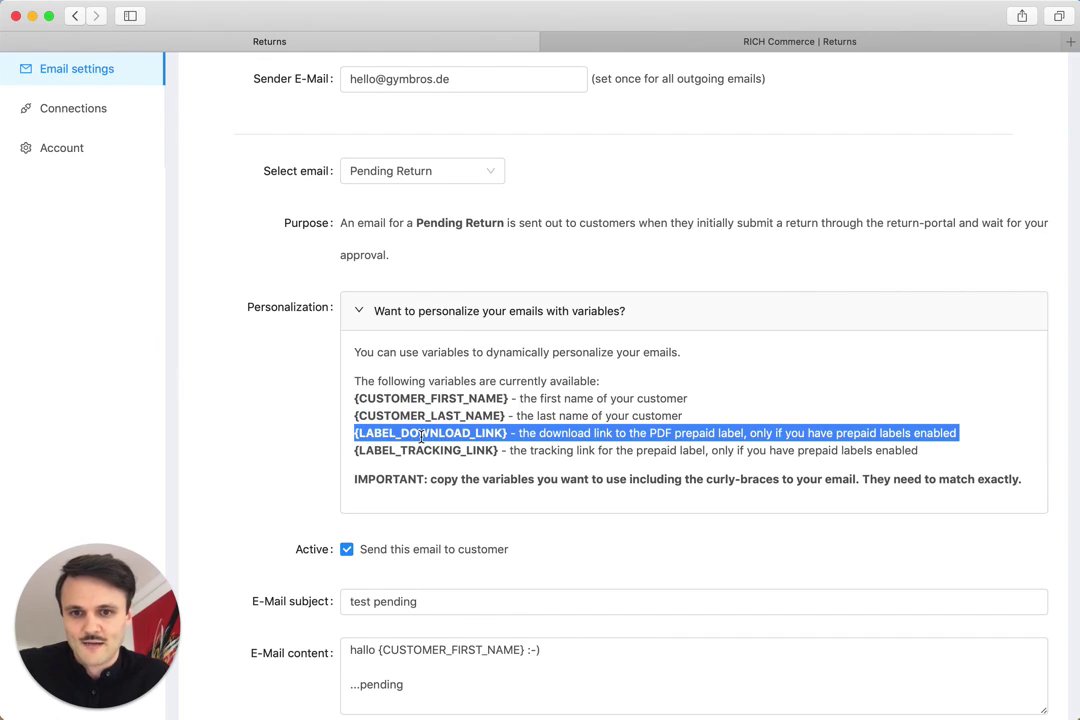
{"action": "double_click", "coordinate": [427, 451]}
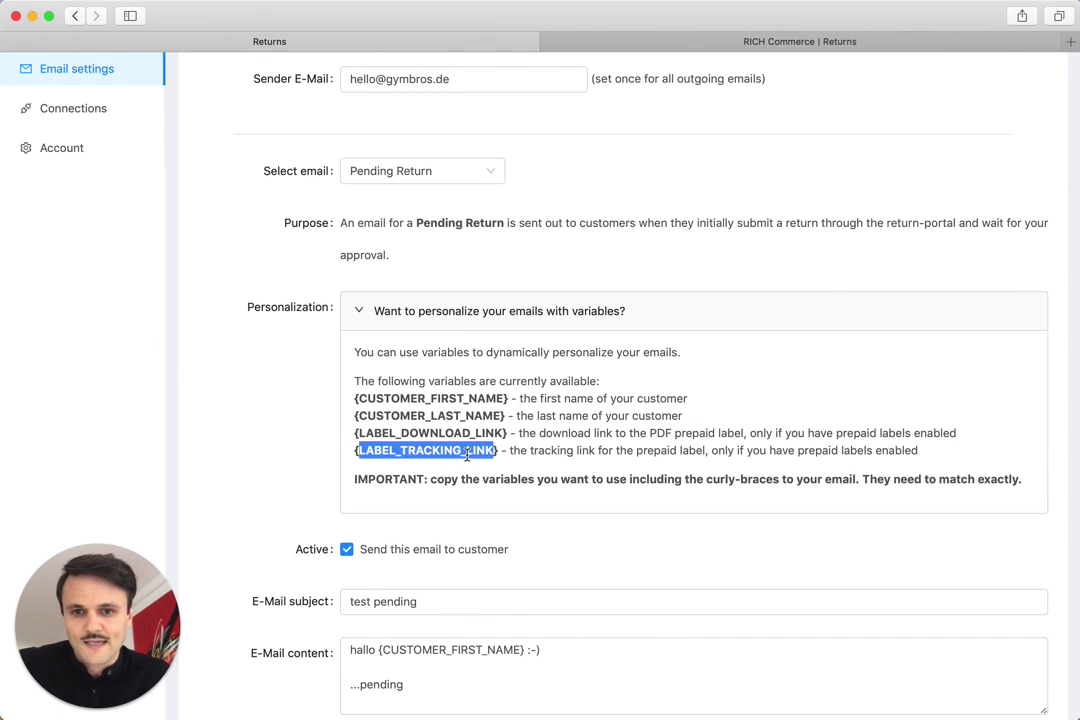
{"action": "left_click", "coordinate": [432, 452]}
{"action": "scroll", "coordinate": [513, 438], "scroll_direction": "down", "scroll_amount": 2}
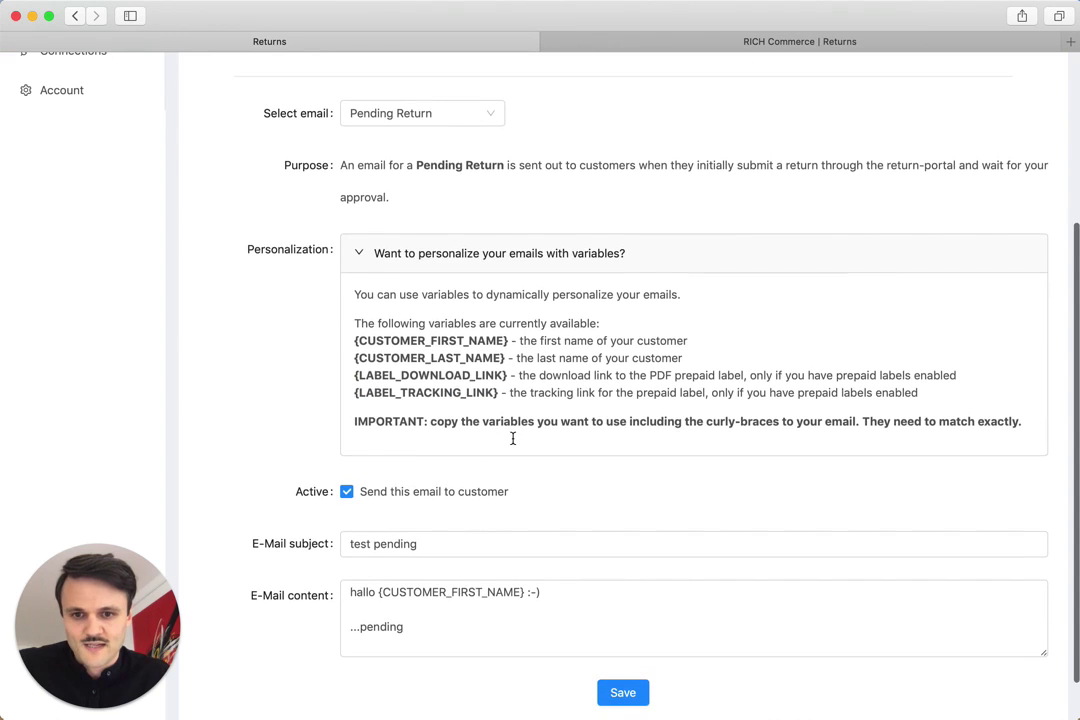
- Toggle the Pending Return email's Active checkbox off and back on
{"action": "left_click", "coordinate": [506, 617]}
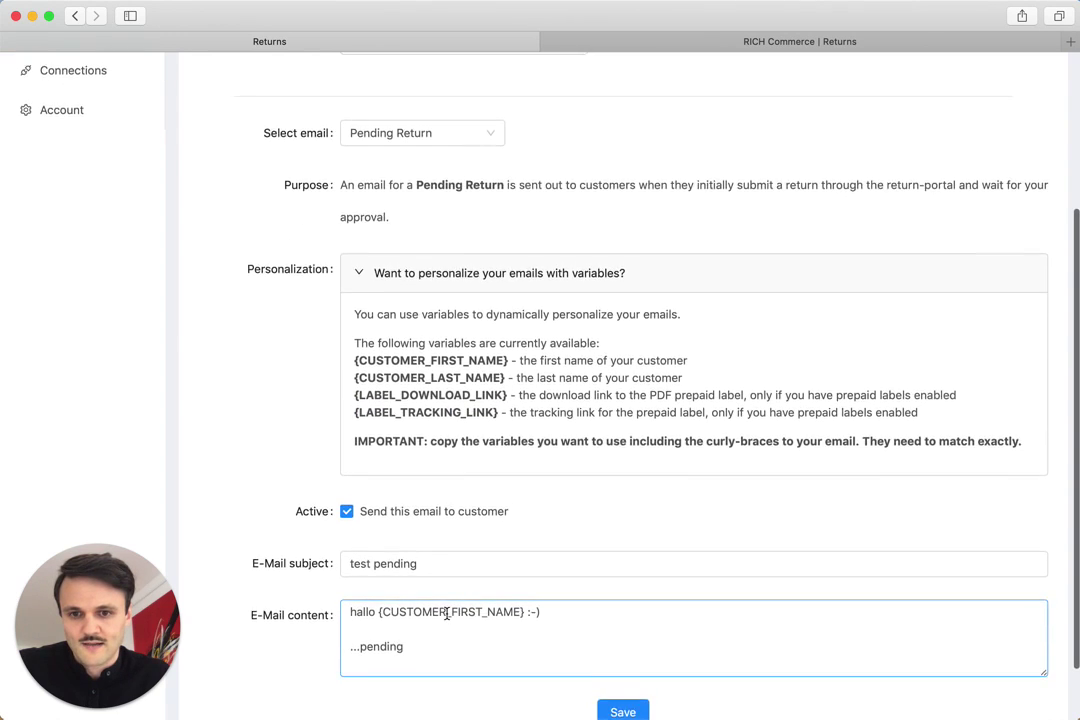
{"action": "scroll", "coordinate": [447, 614], "scroll_direction": "up", "scroll_amount": 5}
{"action": "left_click", "coordinate": [348, 617]}
{"action": "left_click", "coordinate": [348, 617]}
{"action": "scroll", "coordinate": [351, 595], "scroll_direction": "up", "scroll_amount": 5}
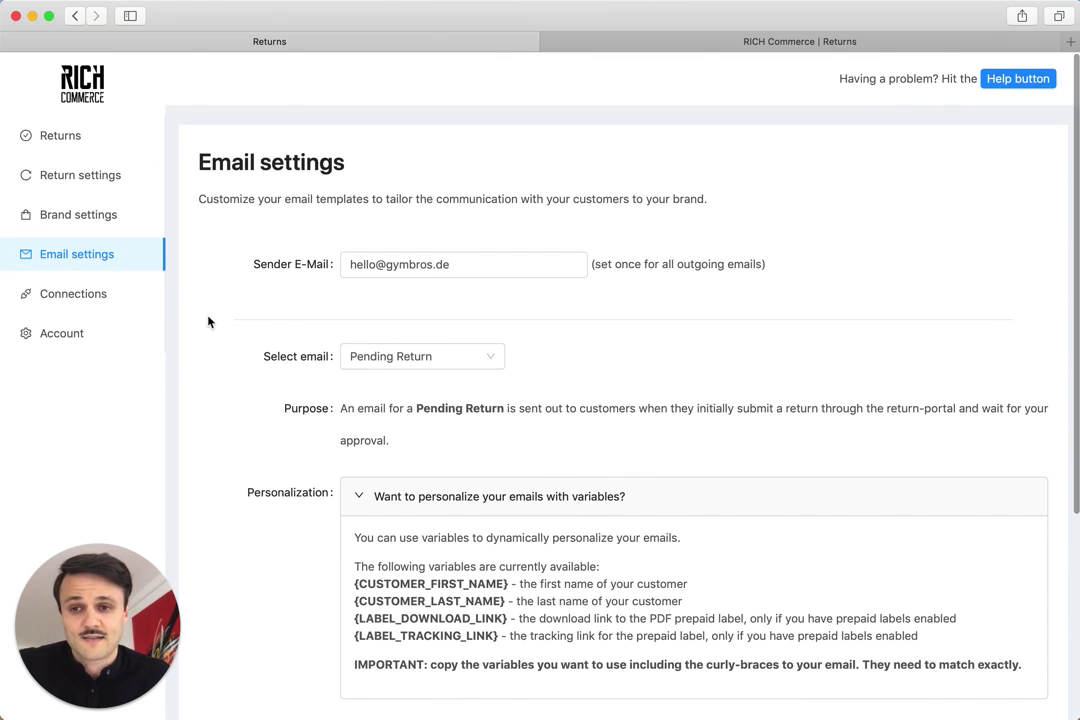
- View the Connections page showing Shopify connected and Intercom available to connect
{"action": "left_click", "coordinate": [119, 300]}
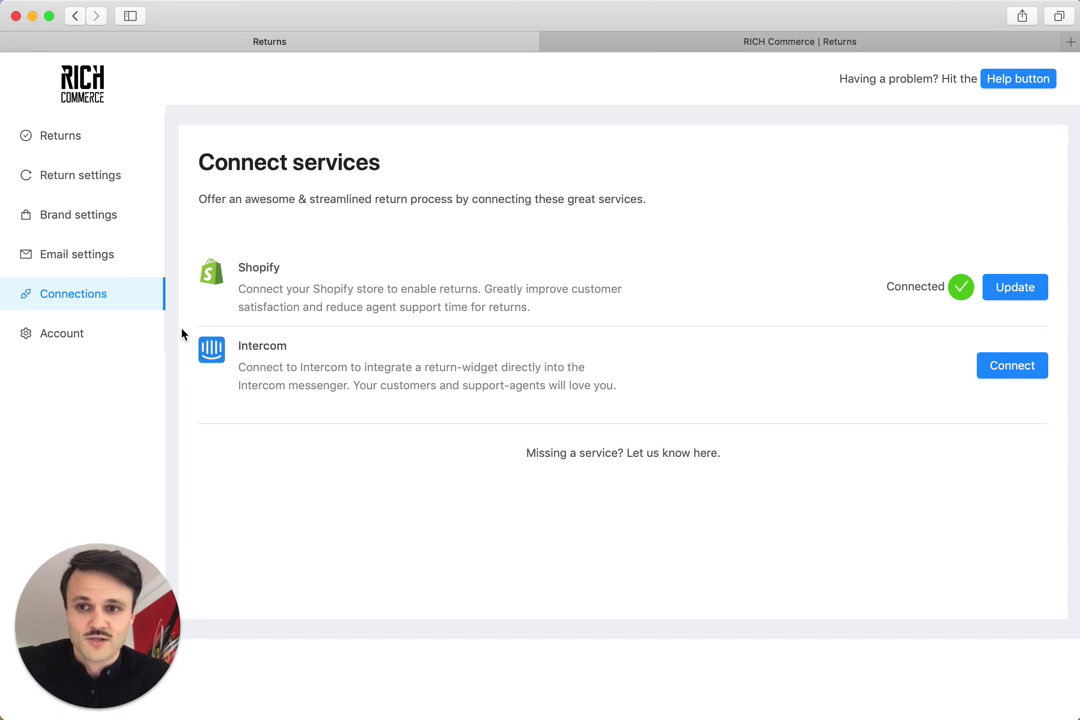
- Open the order 1071 return from the returns list, leaving its Current status unchanged
{"action": "left_click", "coordinate": [110, 143]}
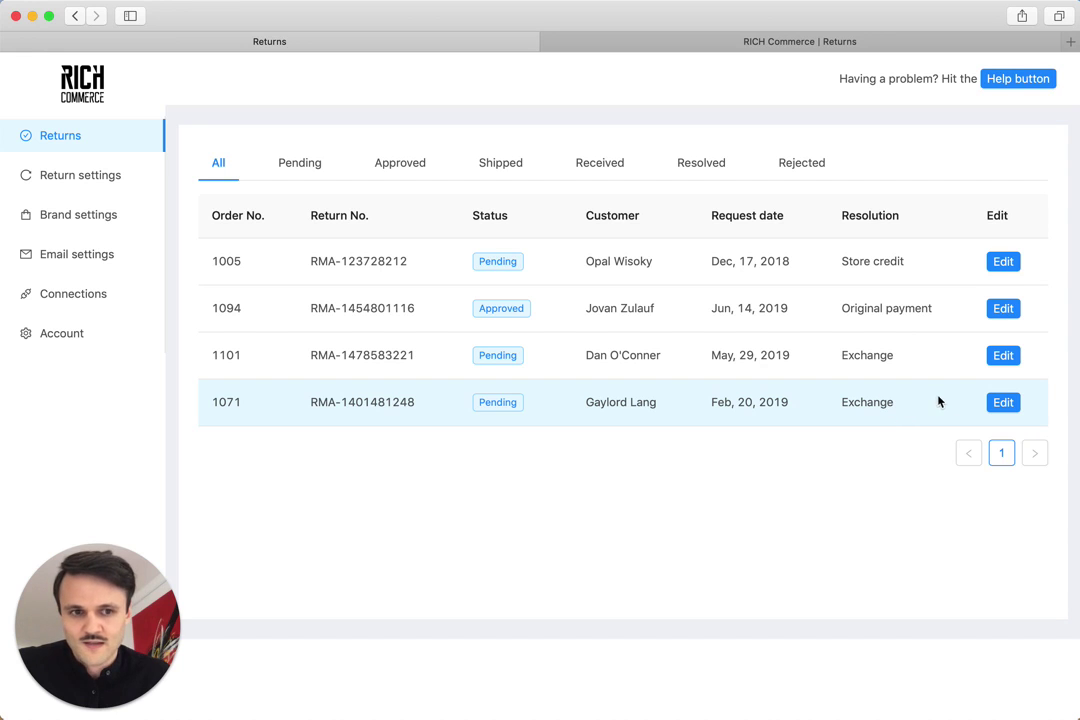
{"action": "left_click", "coordinate": [1001, 404]}
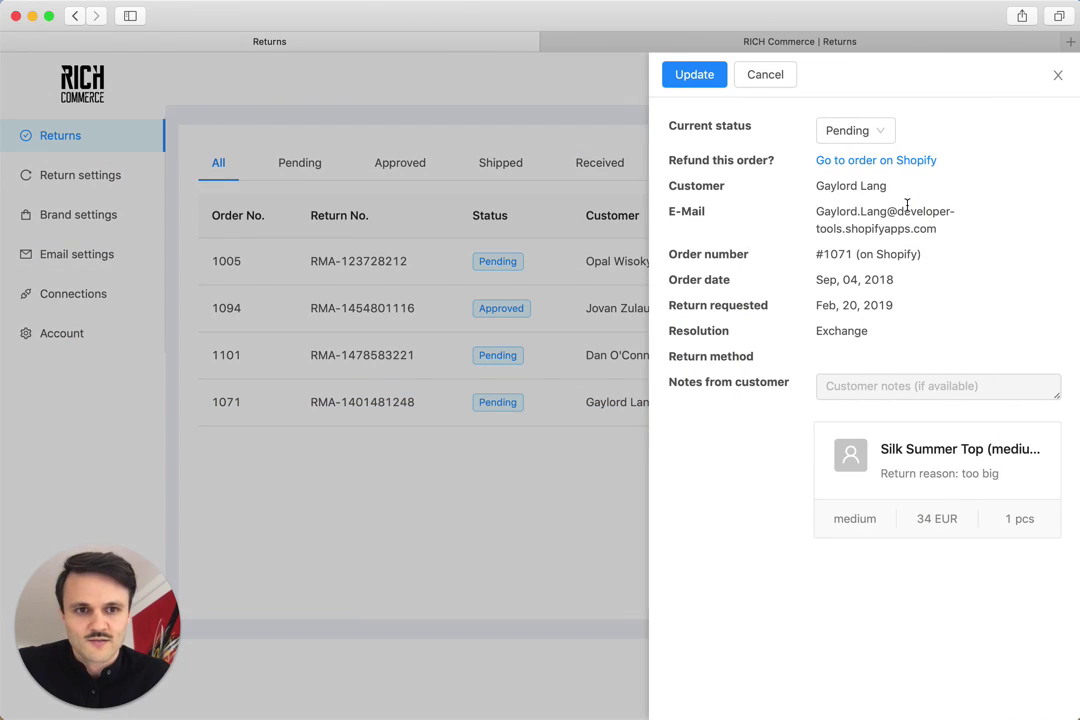
{"action": "left_click", "coordinate": [884, 138]}
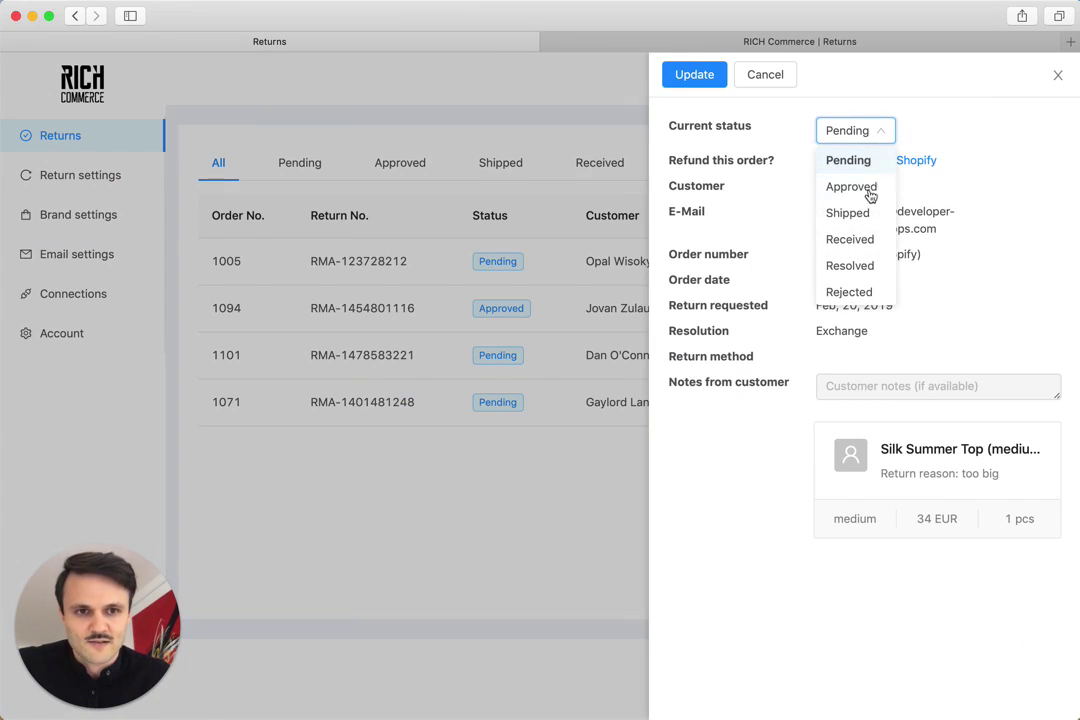
{"action": "left_click", "coordinate": [920, 190]}
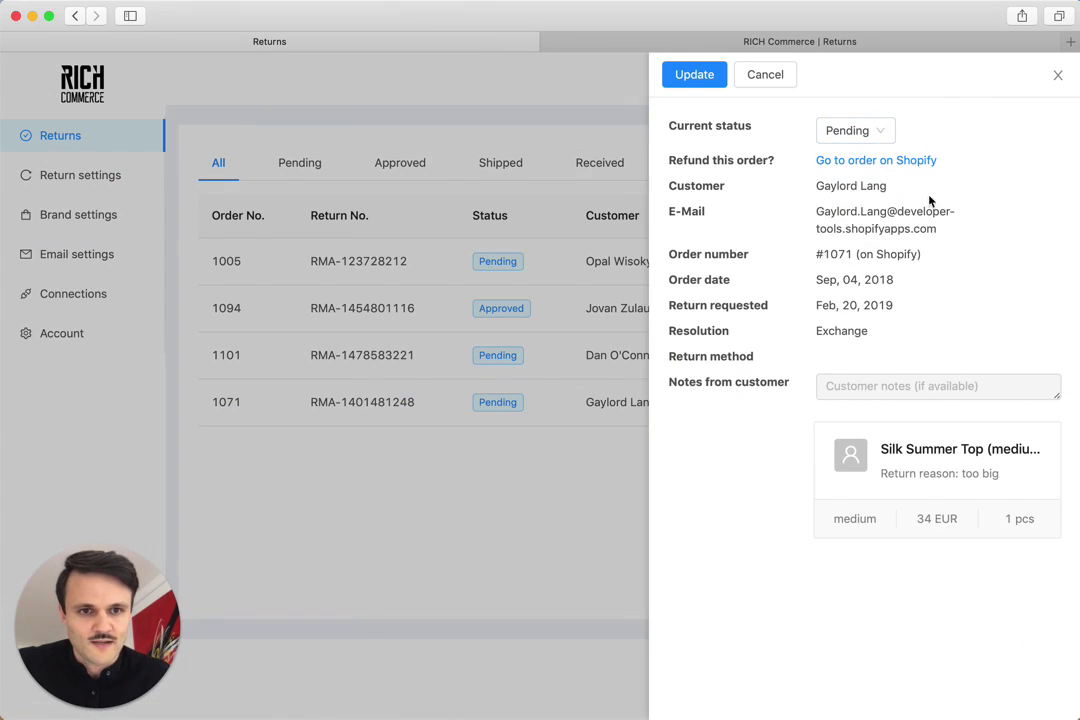
- Review the customer name, e-mail, requested date and Exchange resolution of the return
{"action": "double_click", "coordinate": [845, 186]}
{"action": "double_click", "coordinate": [864, 212]}
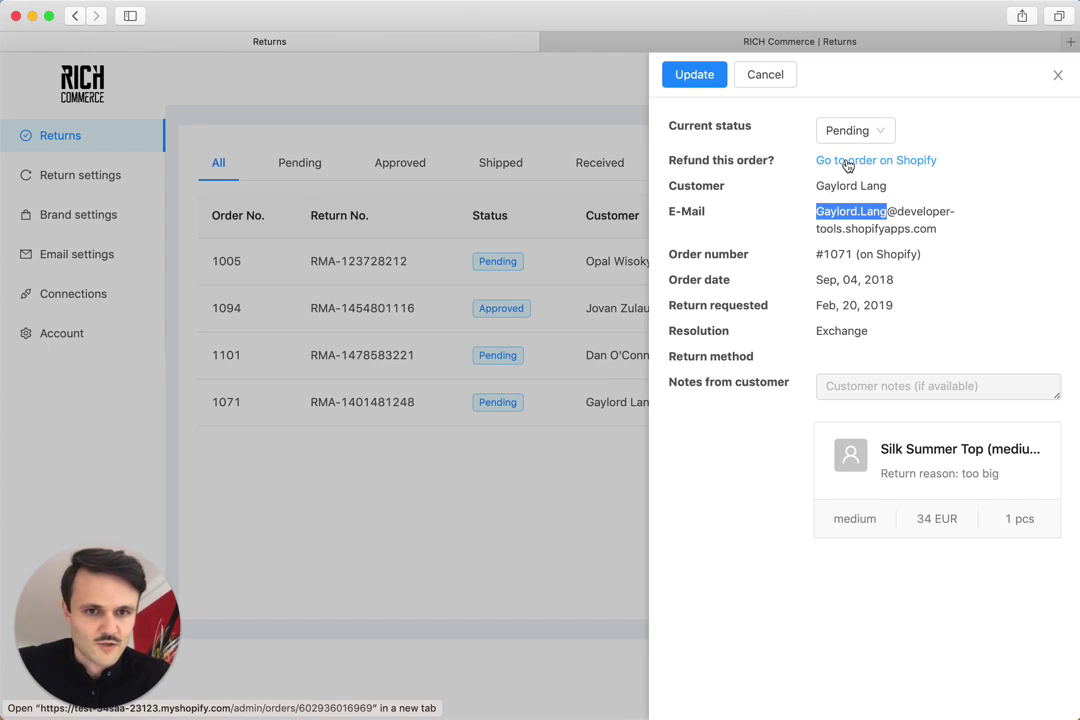
{"action": "left_click", "coordinate": [827, 254]}
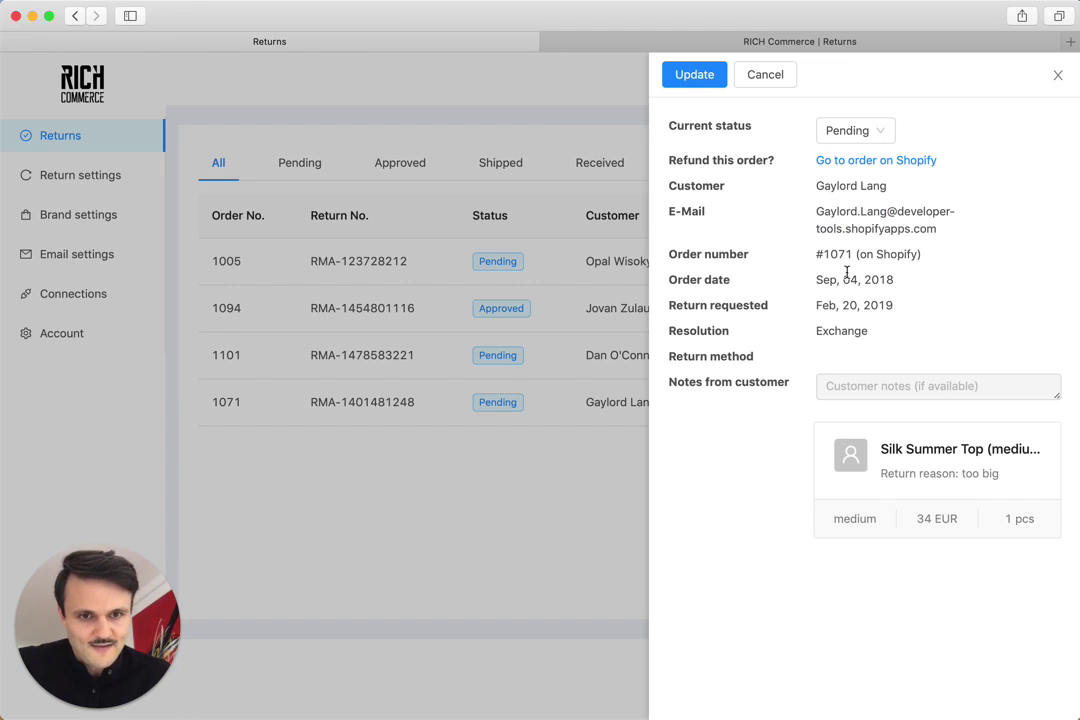
{"action": "triple_click", "coordinate": [845, 307]}
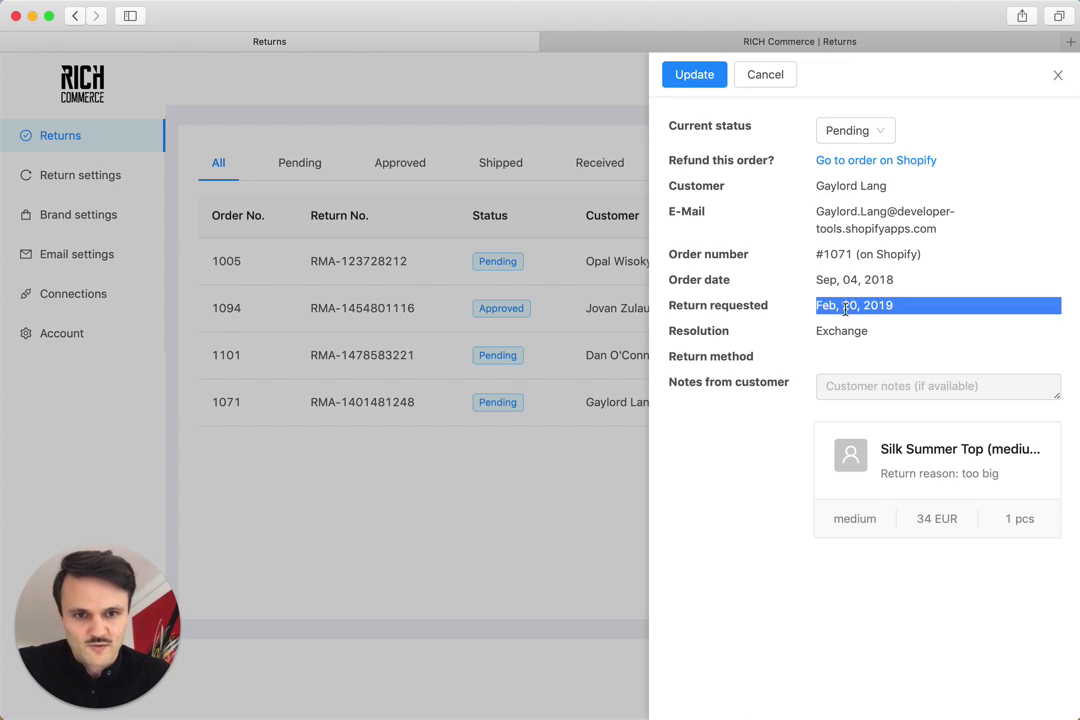
{"action": "double_click", "coordinate": [846, 330]}
{"action": "left_click", "coordinate": [817, 331]}
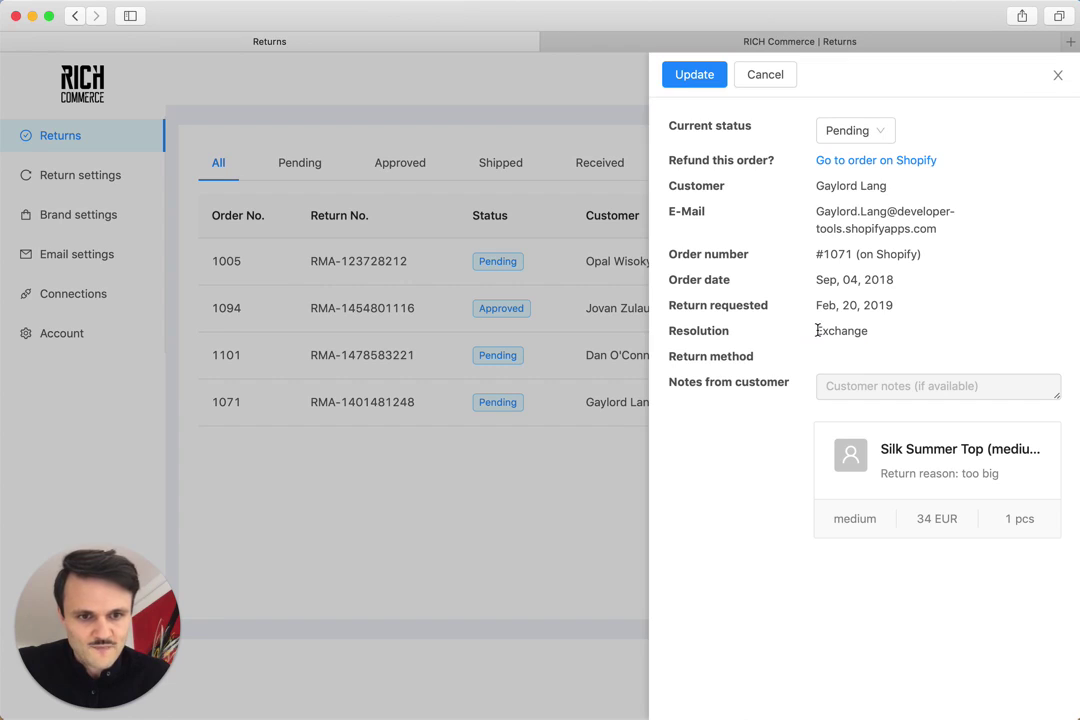
- Cancel out of the order 1071 return details, keeping it Pending
{"action": "left_click", "coordinate": [765, 75]}
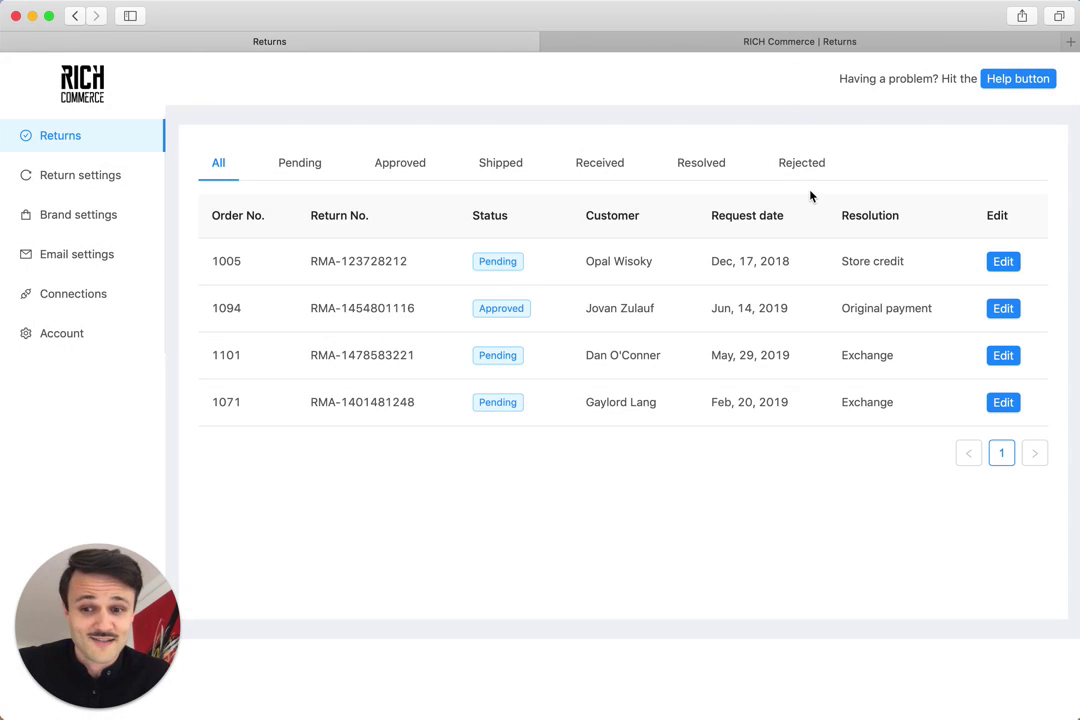